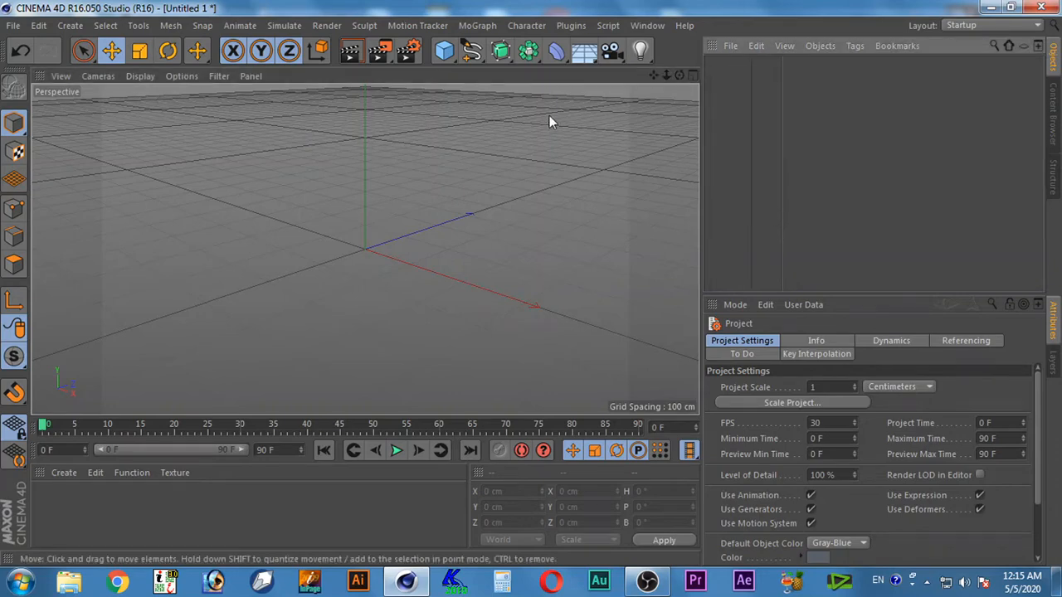
Add a cube primitive to the empty scene
click(445, 51)
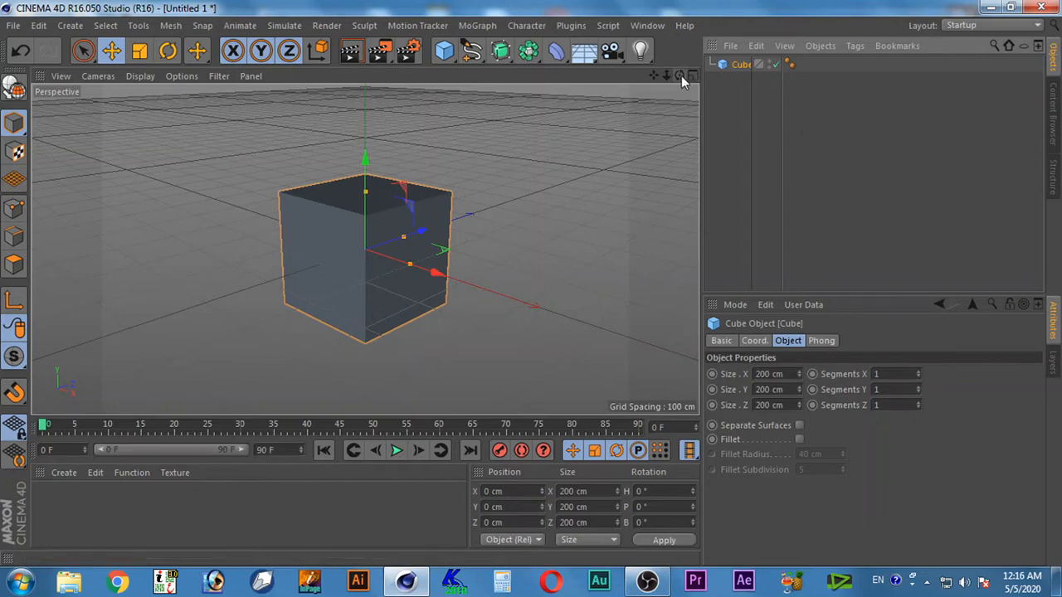
drag(681, 75, 653, 75)
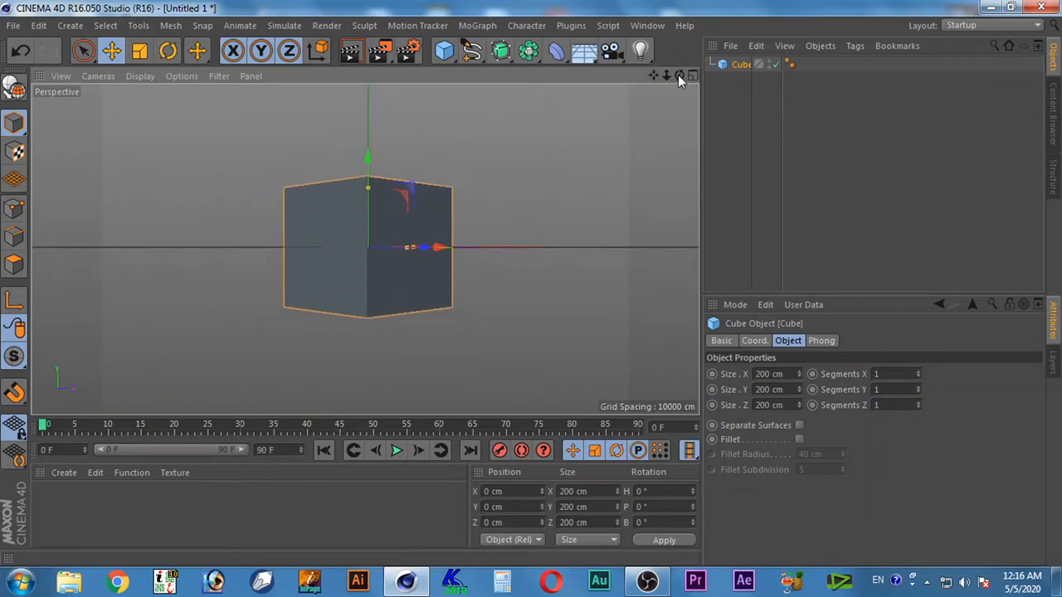
drag(679, 74, 654, 75)
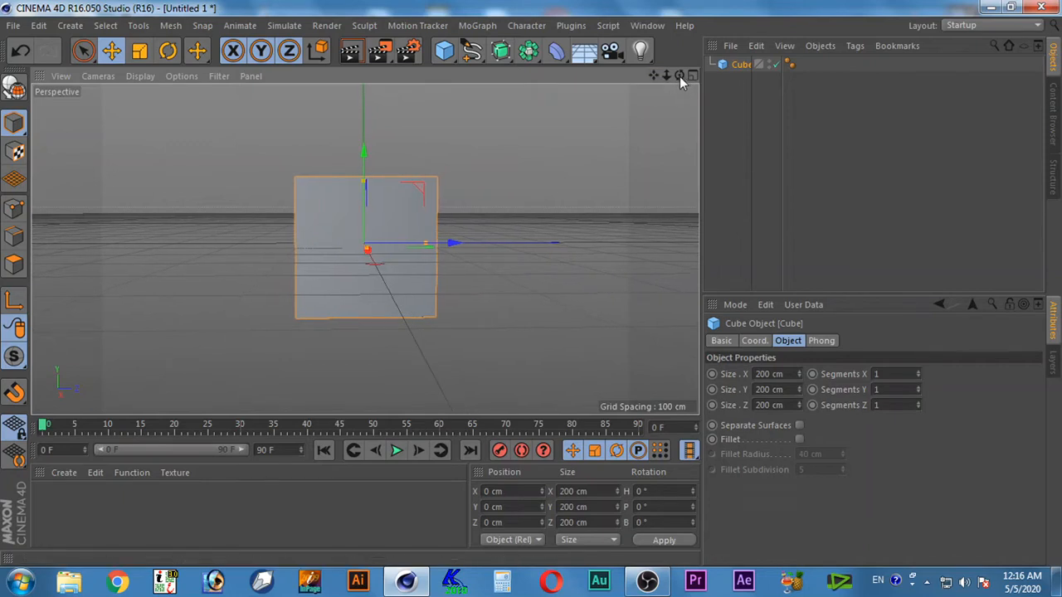
drag(678, 76, 678, 77)
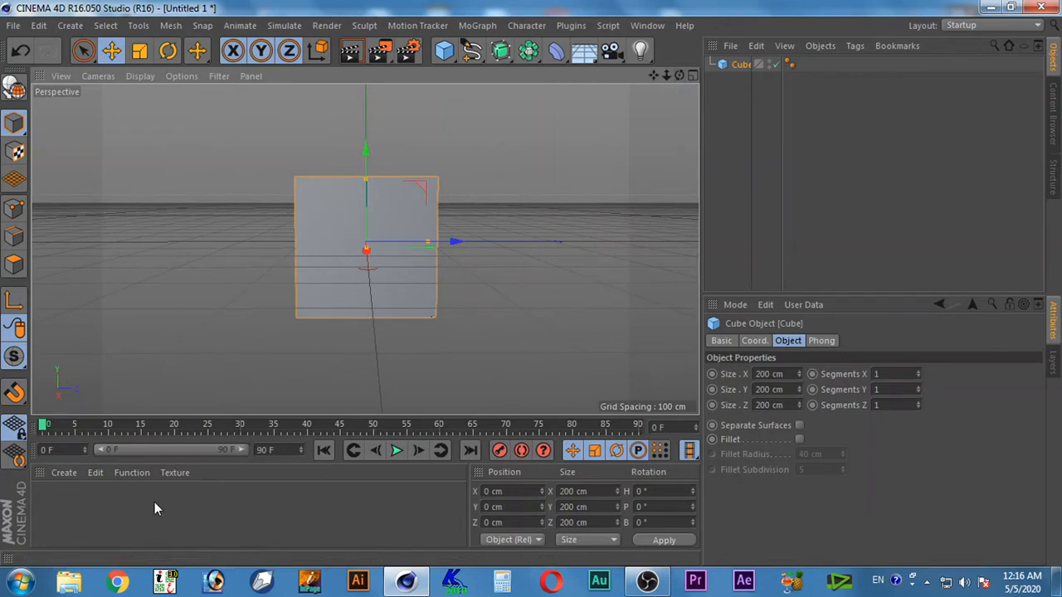
Create a new material and start choosing an image file for its Color channel texture
click(65, 478)
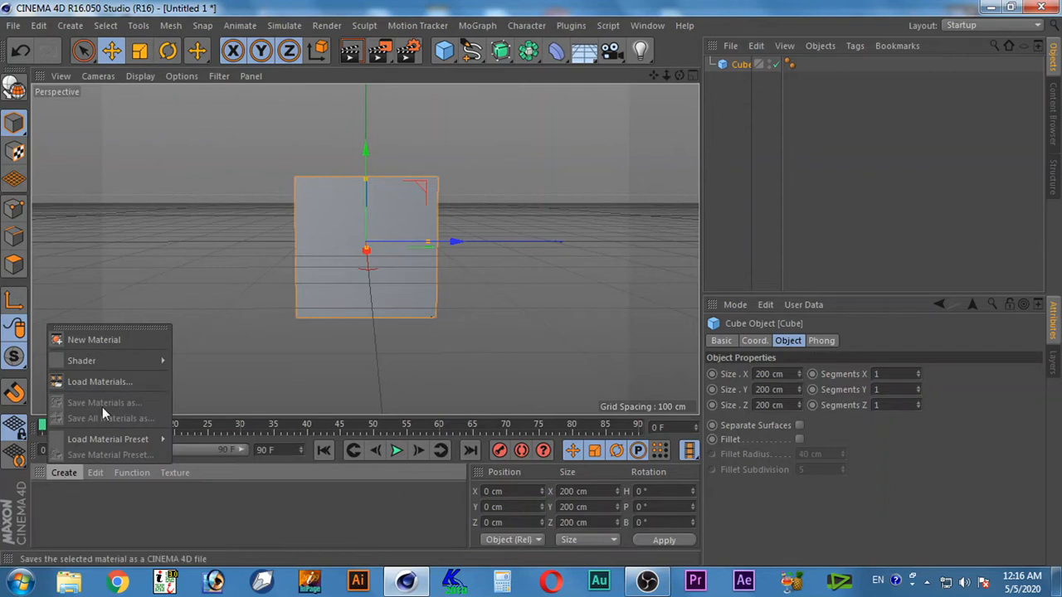
click(124, 342)
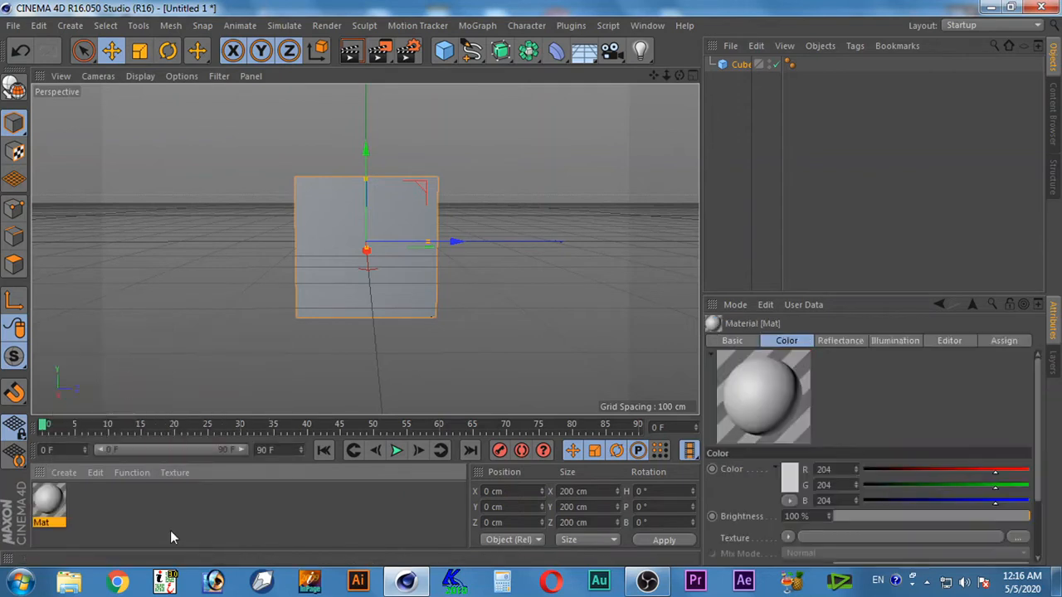
double_click(46, 509)
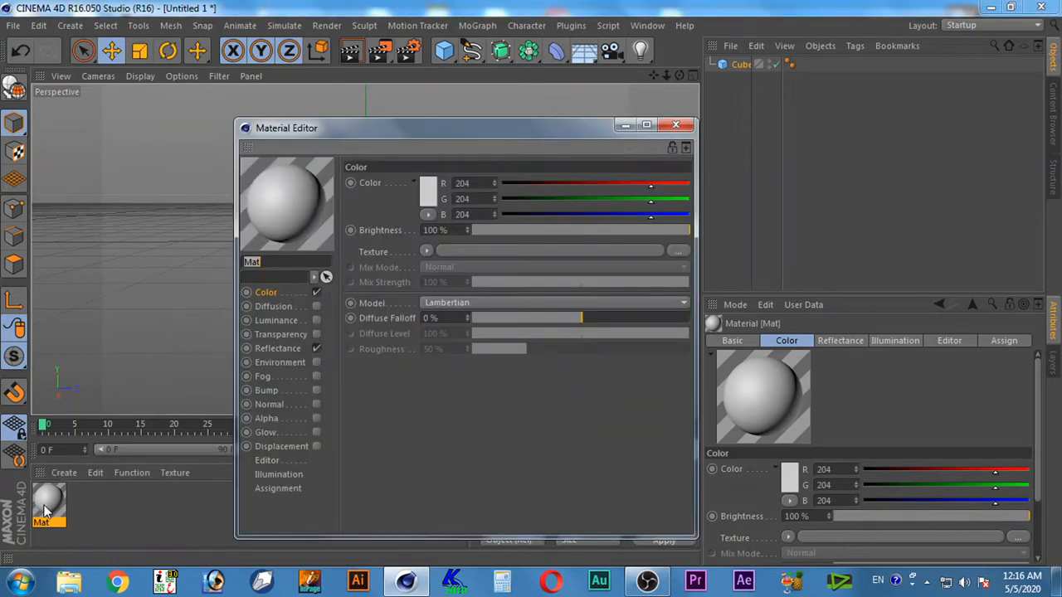
click(678, 251)
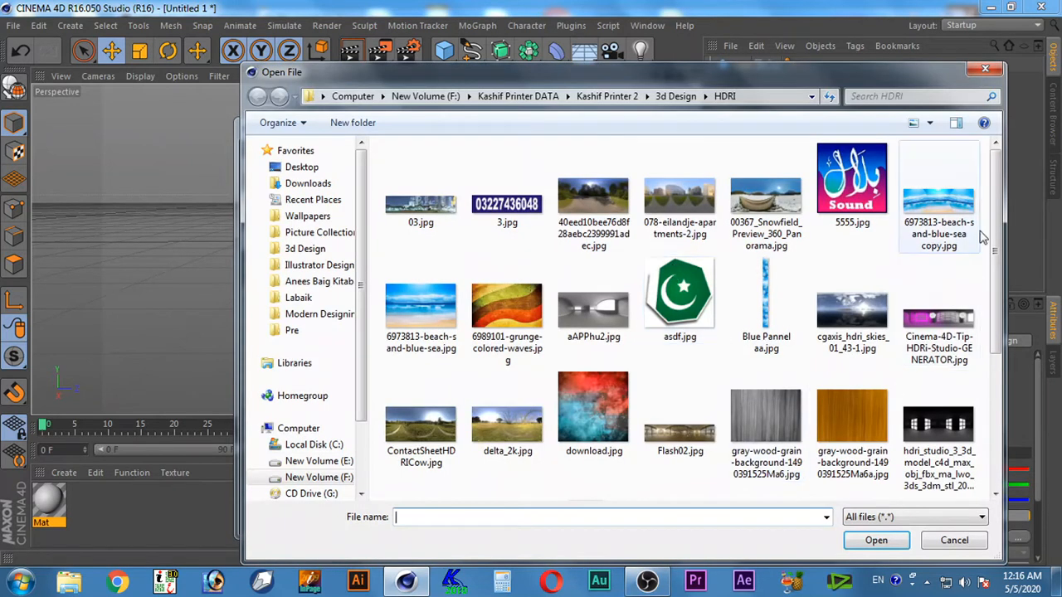
Find "bOX iLLUSION Kashif Flex Blue copy.jpg" in the Wallpapers folder and open it in Adobe Photoshop
drag(1001, 199, 1002, 340)
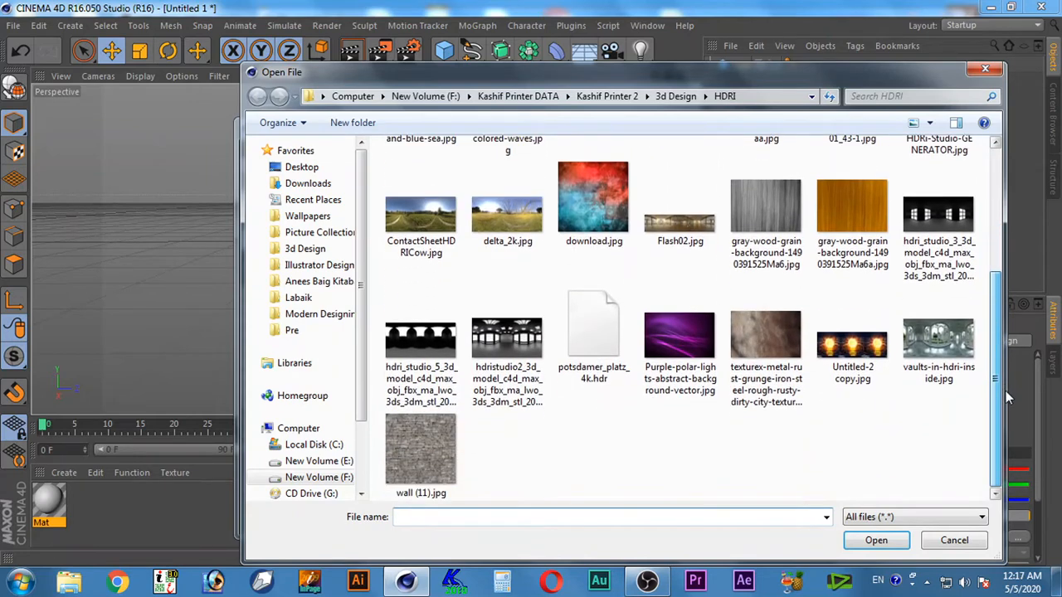
drag(1006, 391, 1000, 289)
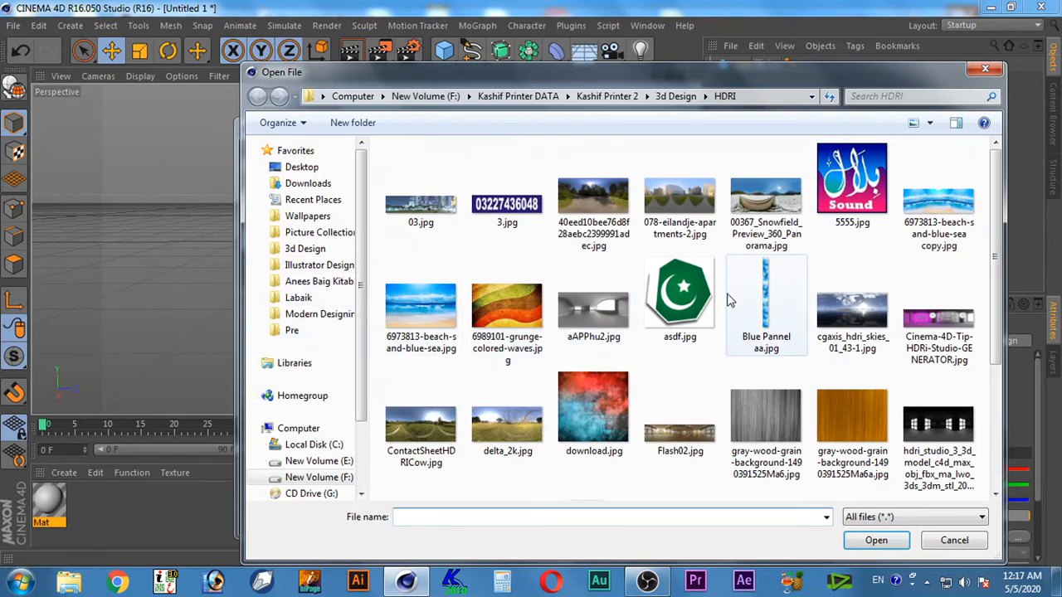
click(286, 216)
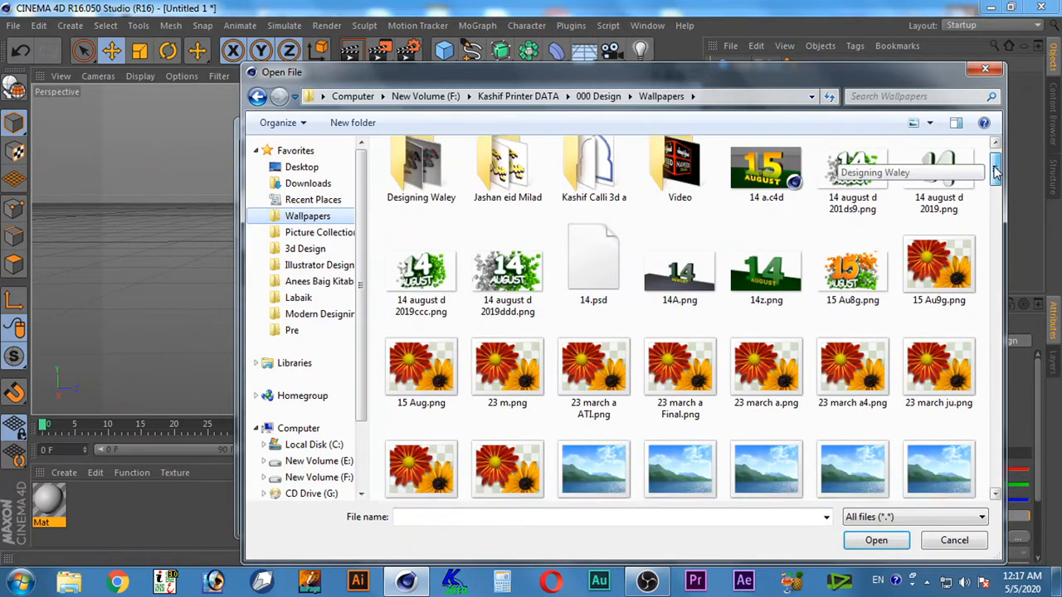
drag(996, 164, 1001, 237)
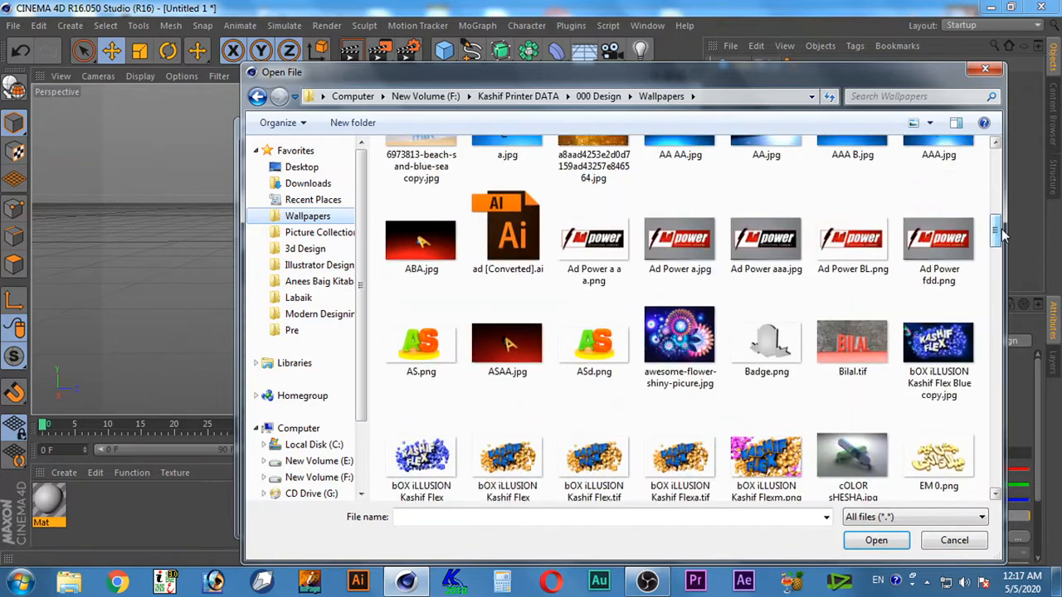
click(950, 344)
right_click(942, 349)
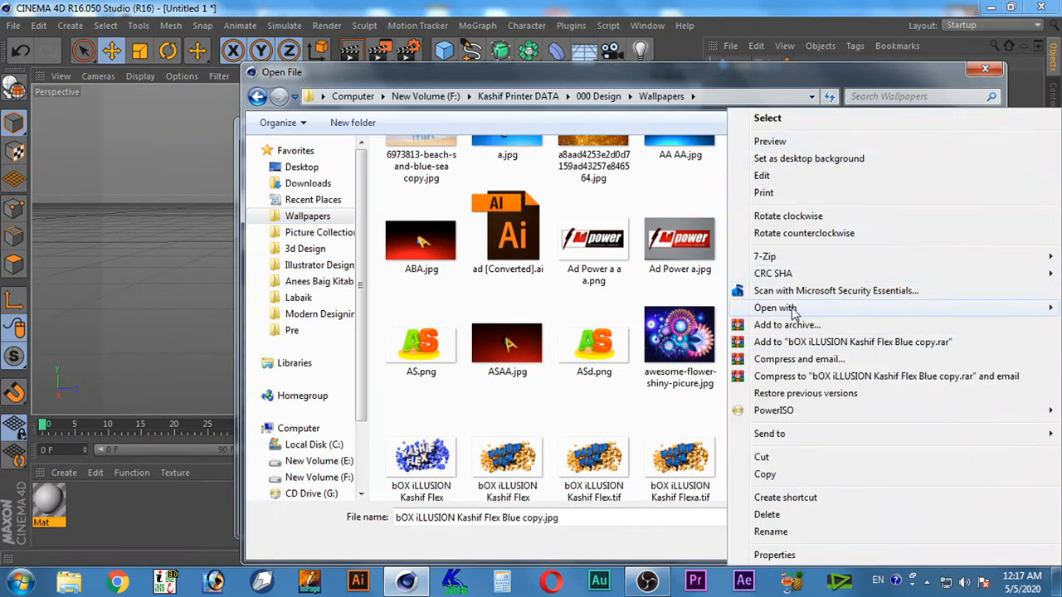
mouse_move(746, 313)
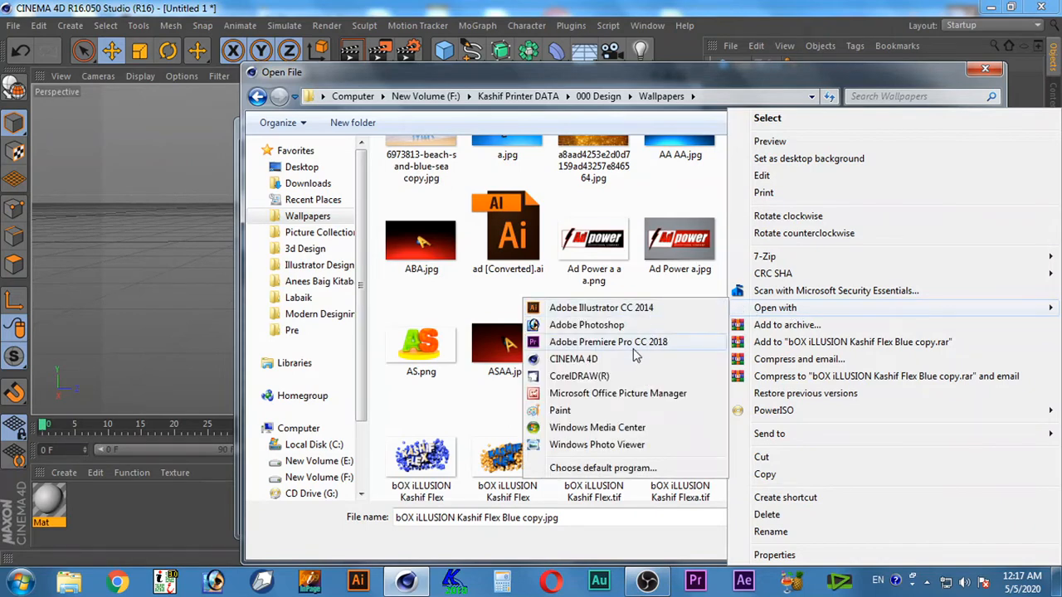
click(585, 327)
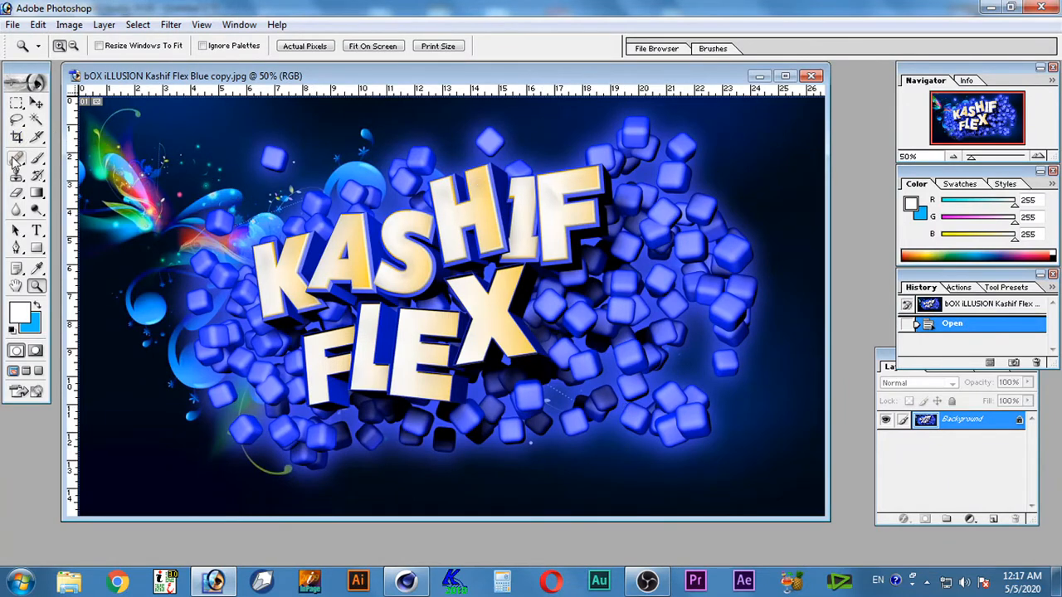
Marquee-select a full-height square of about 1080 x 1080 pixels around the KASHIF FLEX lettering, shifting the selection to frame it
drag(16, 101, 67, 107)
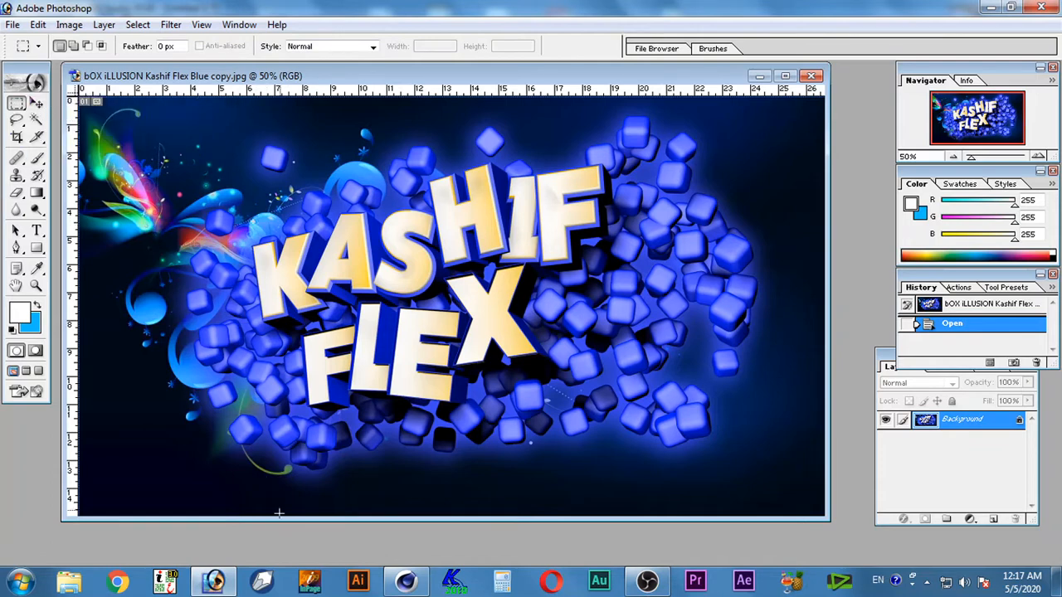
drag(282, 520, 281, 560)
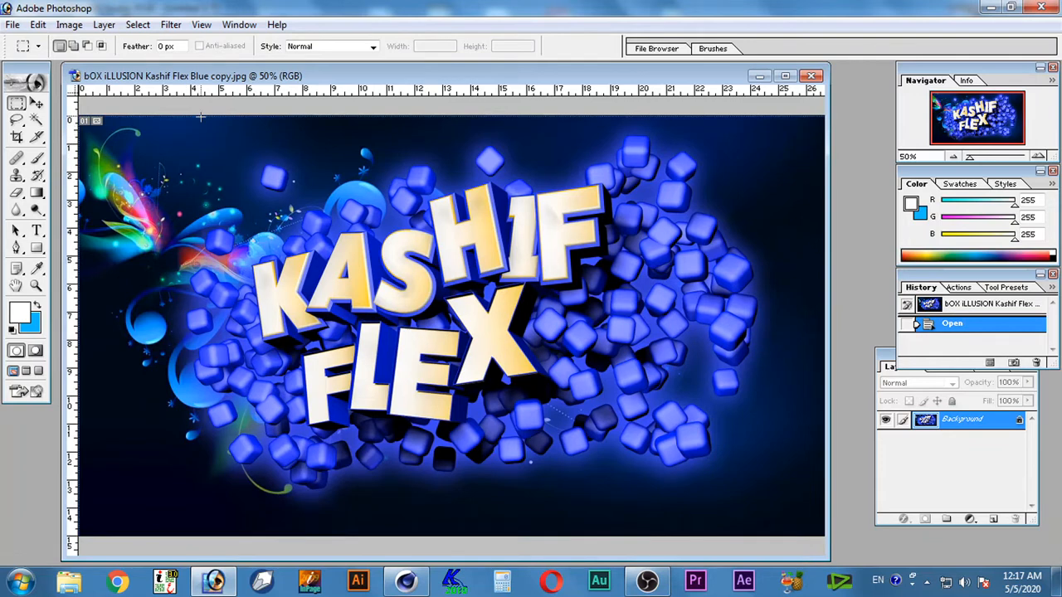
drag(203, 116, 622, 535)
shift+drag(798, 567, 798, 567)
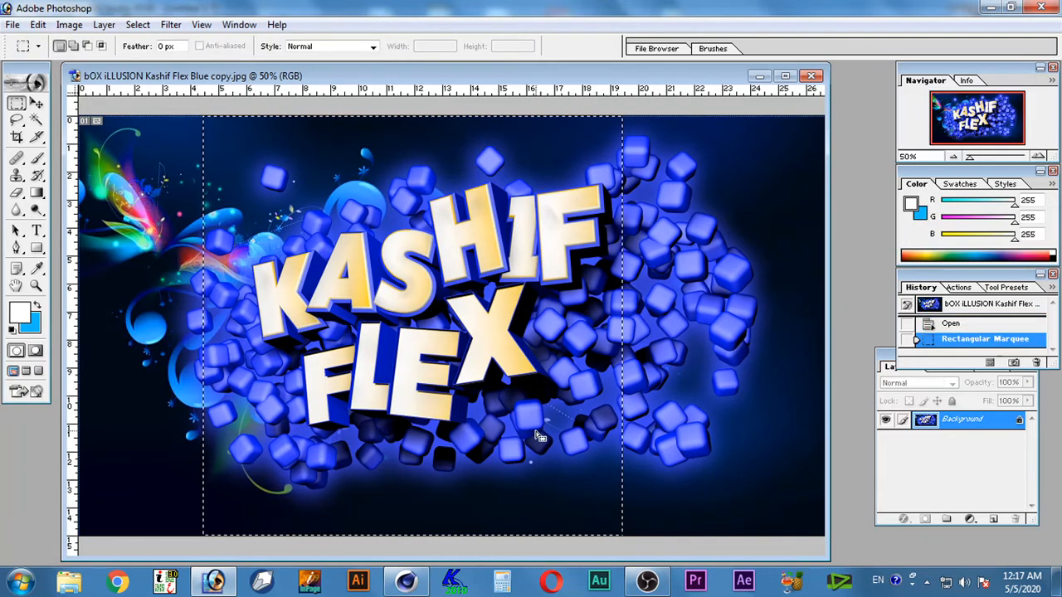
drag(521, 431, 536, 429)
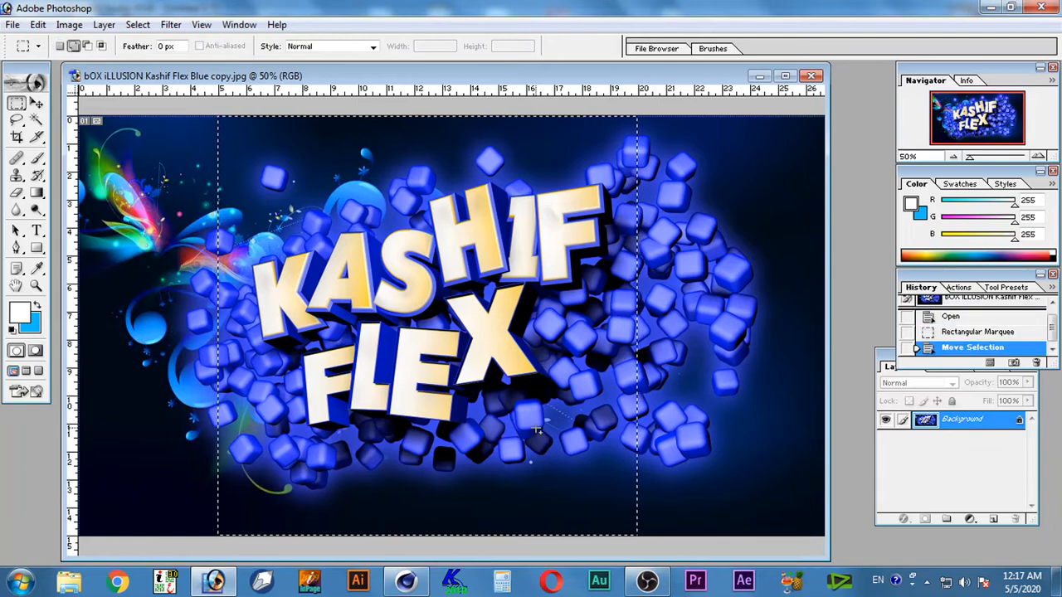
Copy the selected square and paste it into a new 1080 x 1080 pixel RGB document at 72 pixels/inch
click(38, 24)
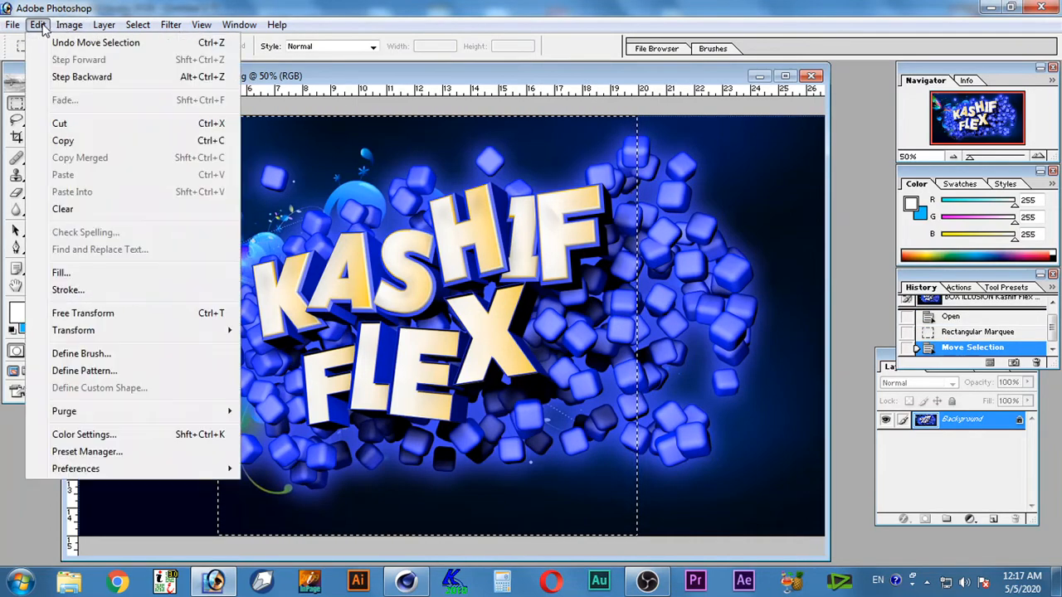
click(63, 140)
click(12, 24)
click(38, 42)
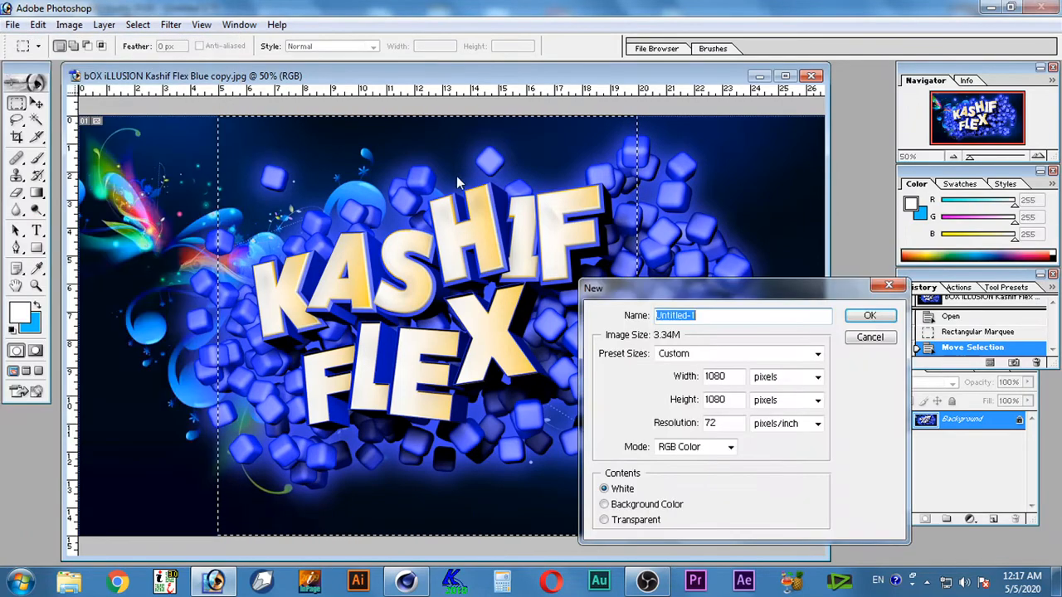
click(874, 312)
key(ctrl+v)
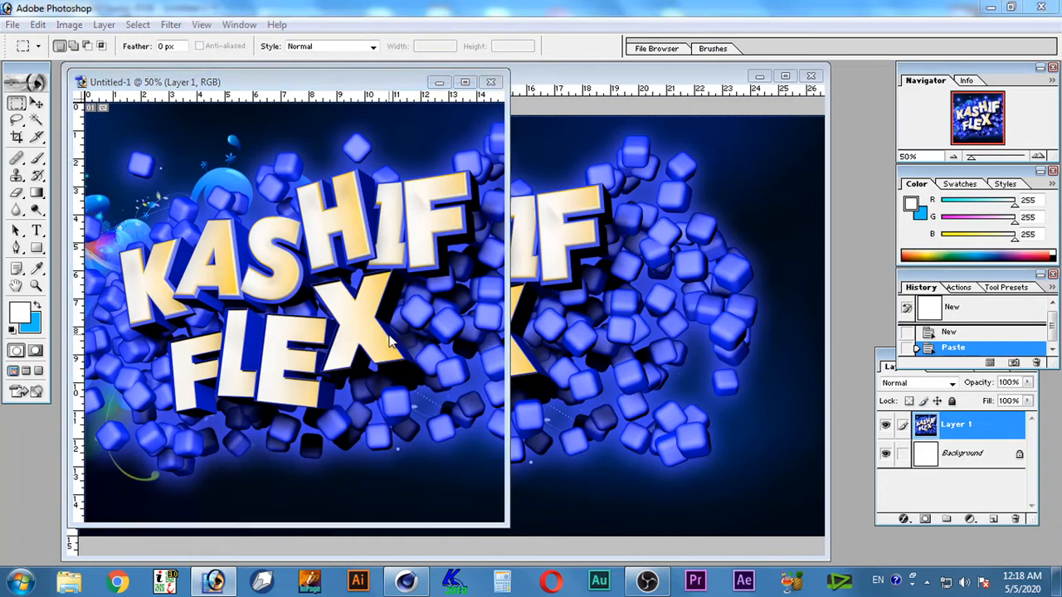
Save the new document to the Desktop as a JPEG named KF with Maximum quality 12
key(ctrl+s)
click(556, 327)
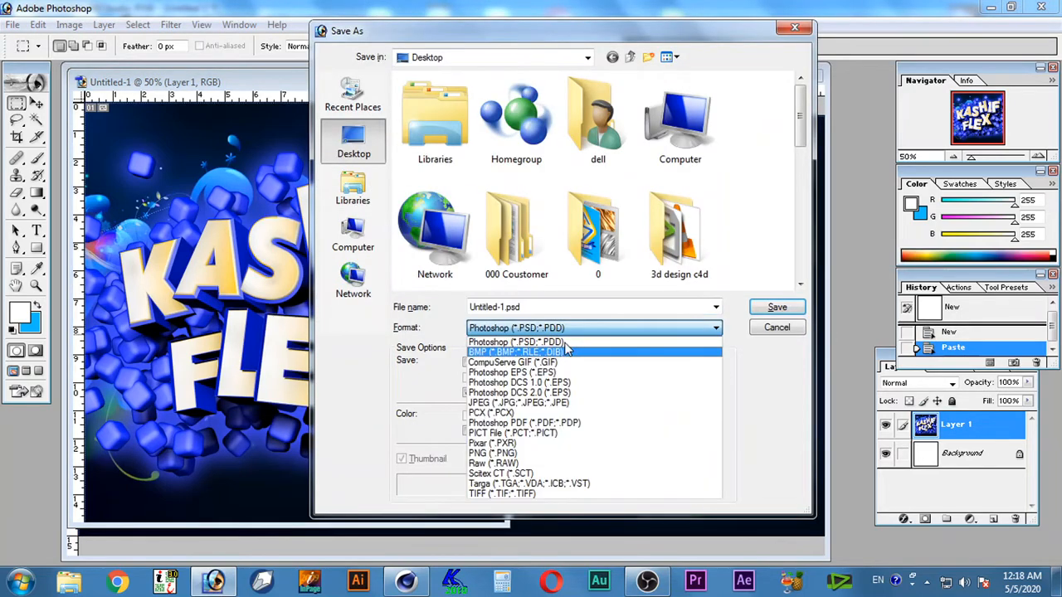
click(588, 413)
click(559, 307)
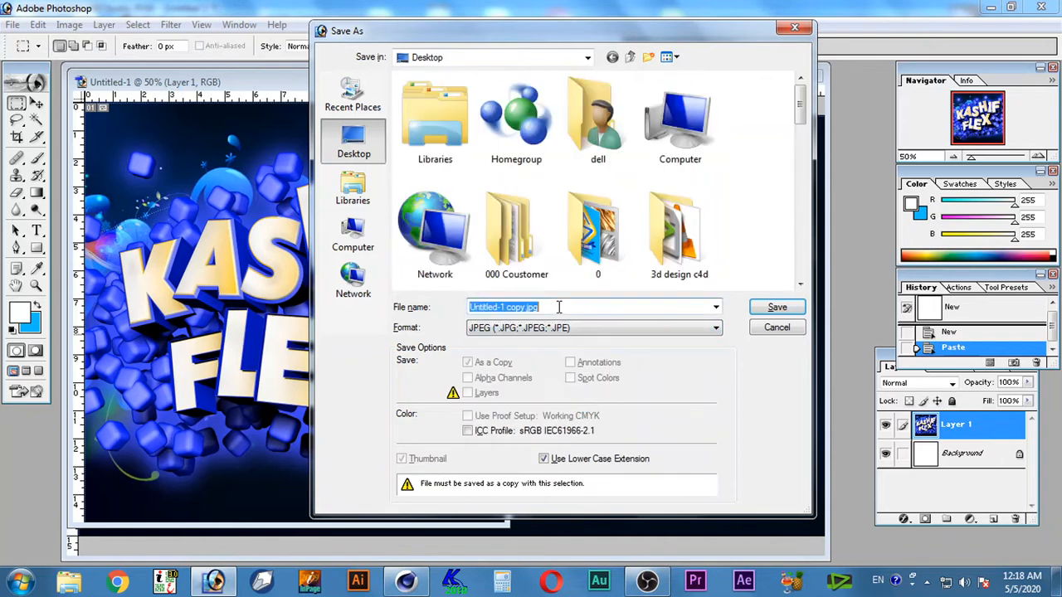
text(KG)
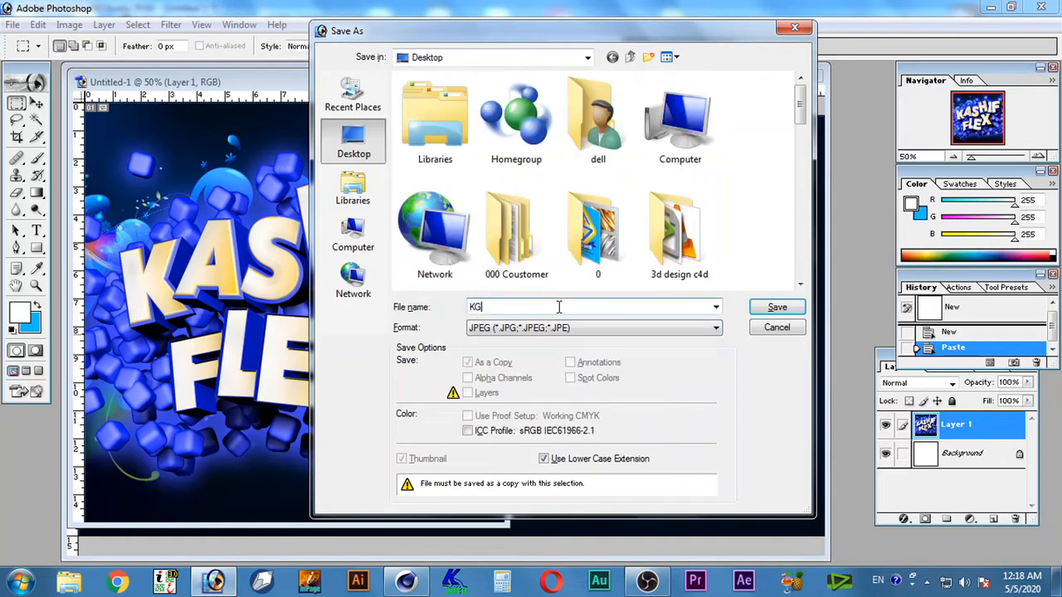
key(BackSpace)
text(F)
key(Return)
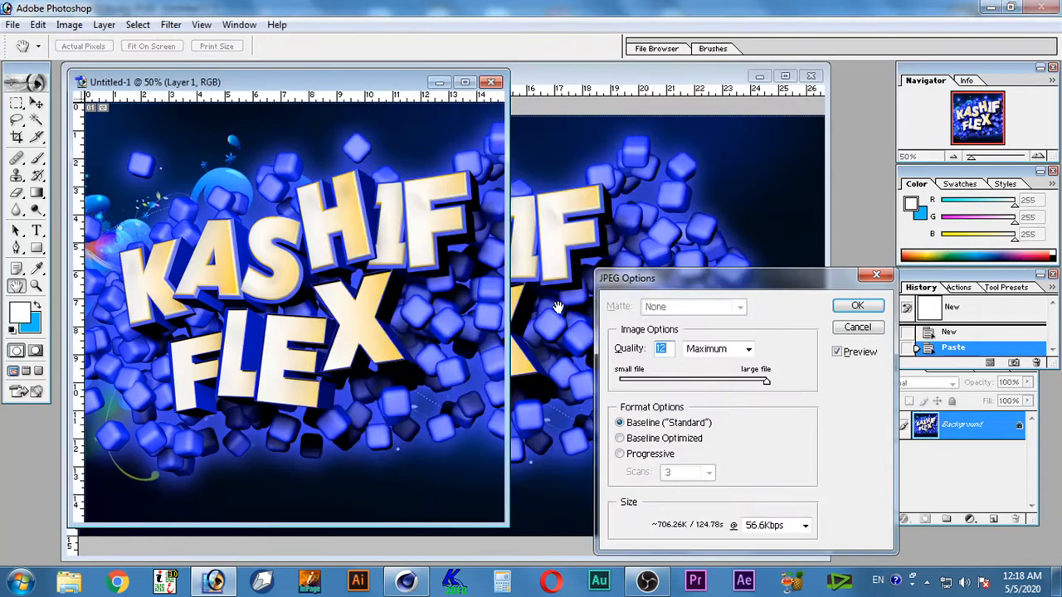
key(Return)
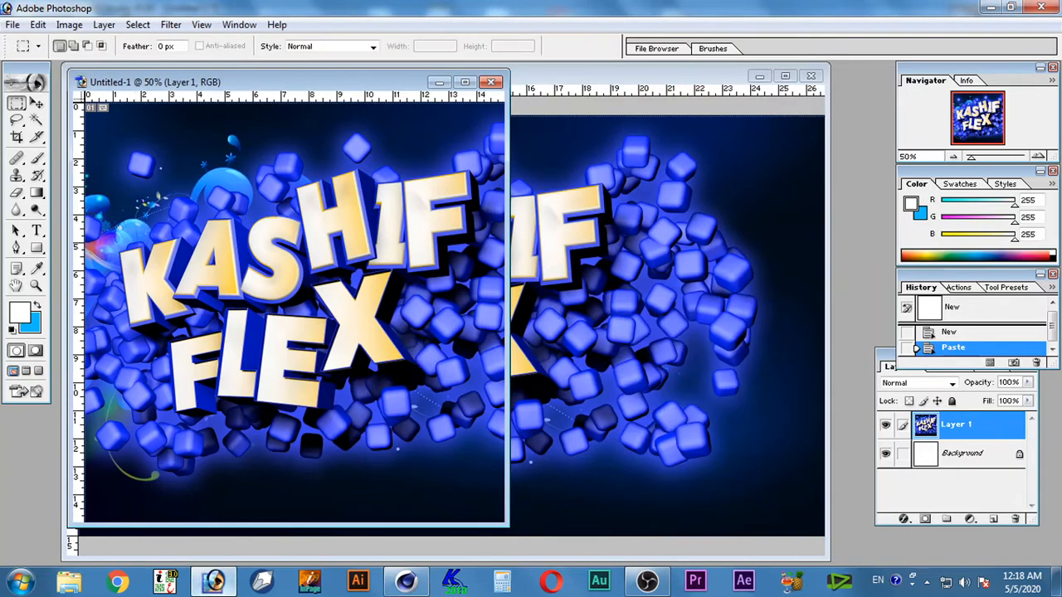
Switch back to CINEMA 4D and load KF.jpg from the Desktop as the Color texture, copying it to the project location
click(412, 584)
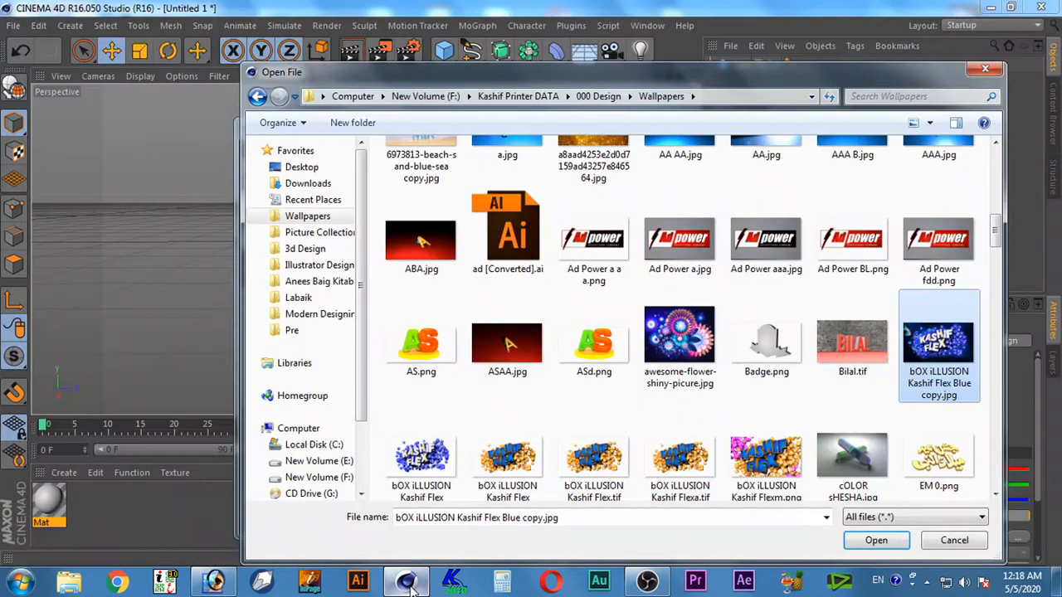
click(308, 167)
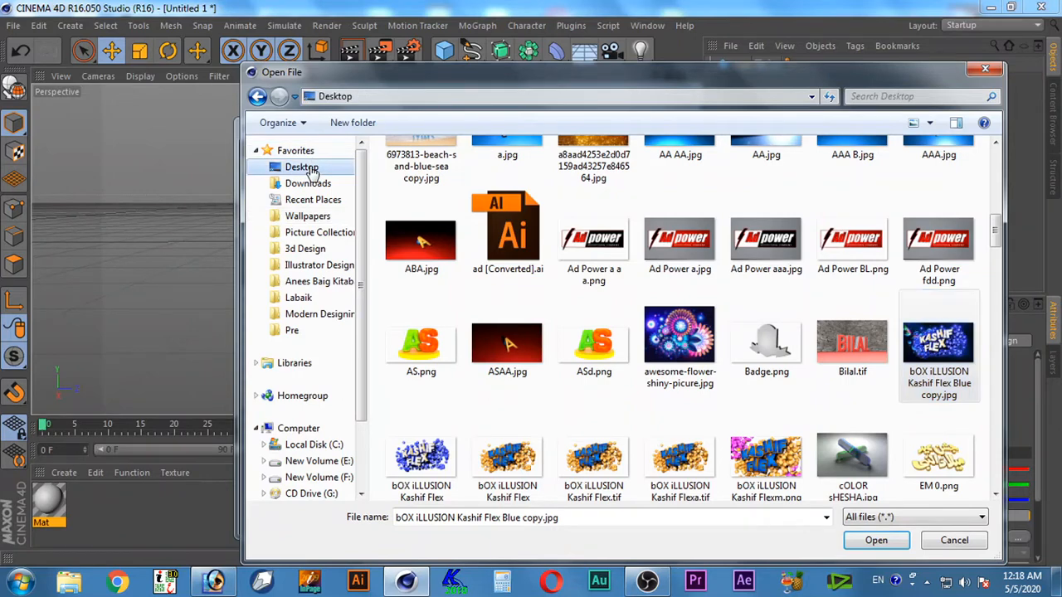
key(k)
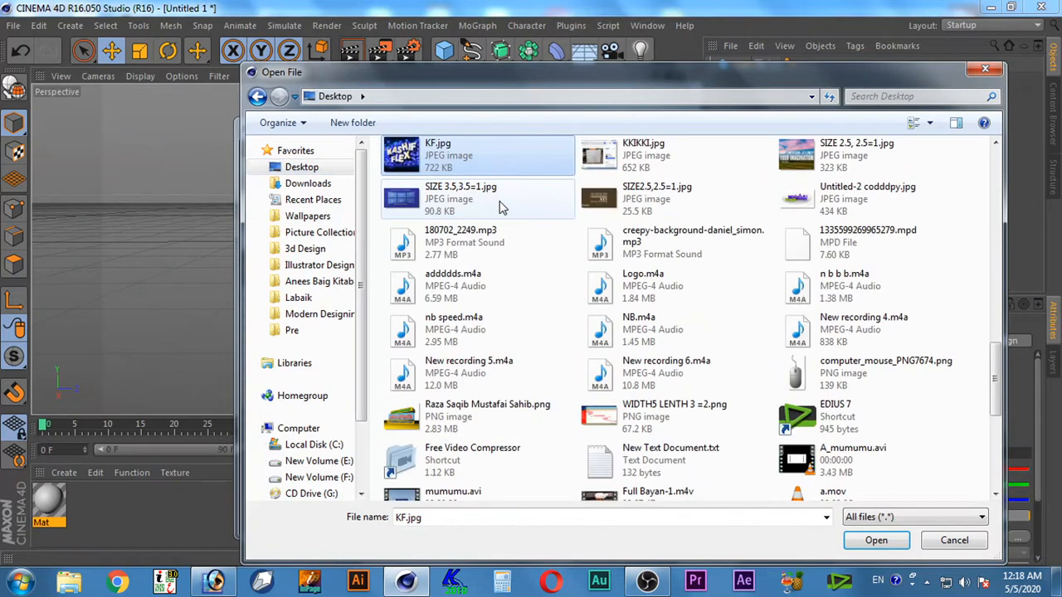
double_click(413, 155)
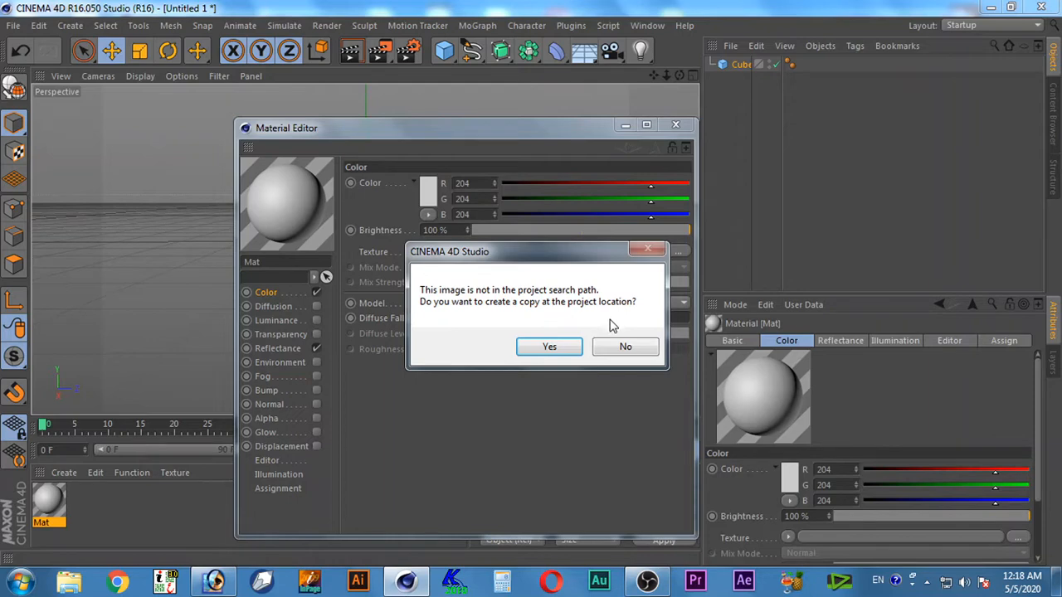
click(573, 346)
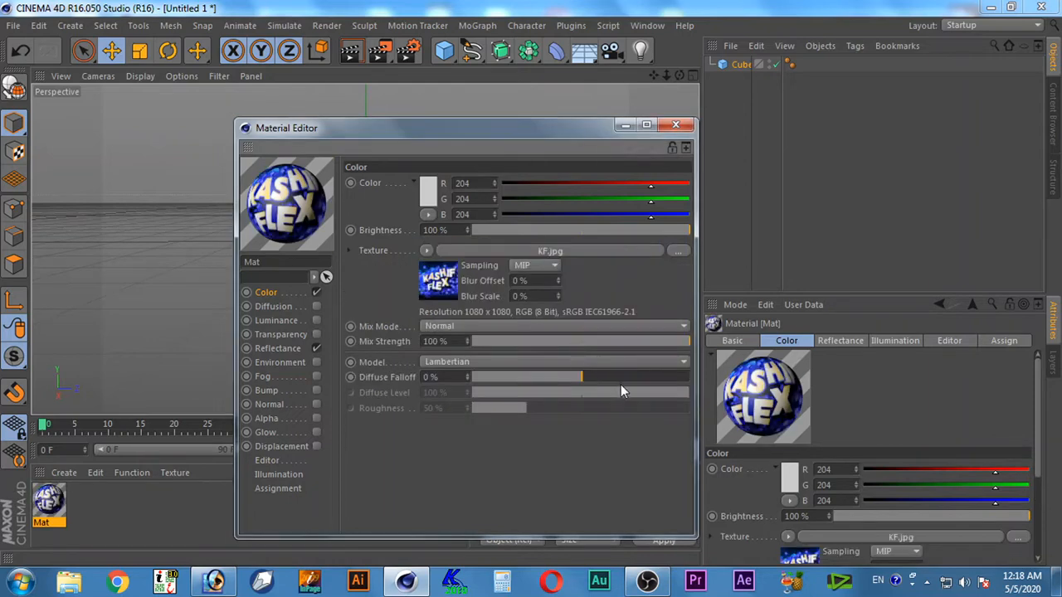
Close the Material Editor and apply the textured material to the cube
drag(514, 127, 424, 94)
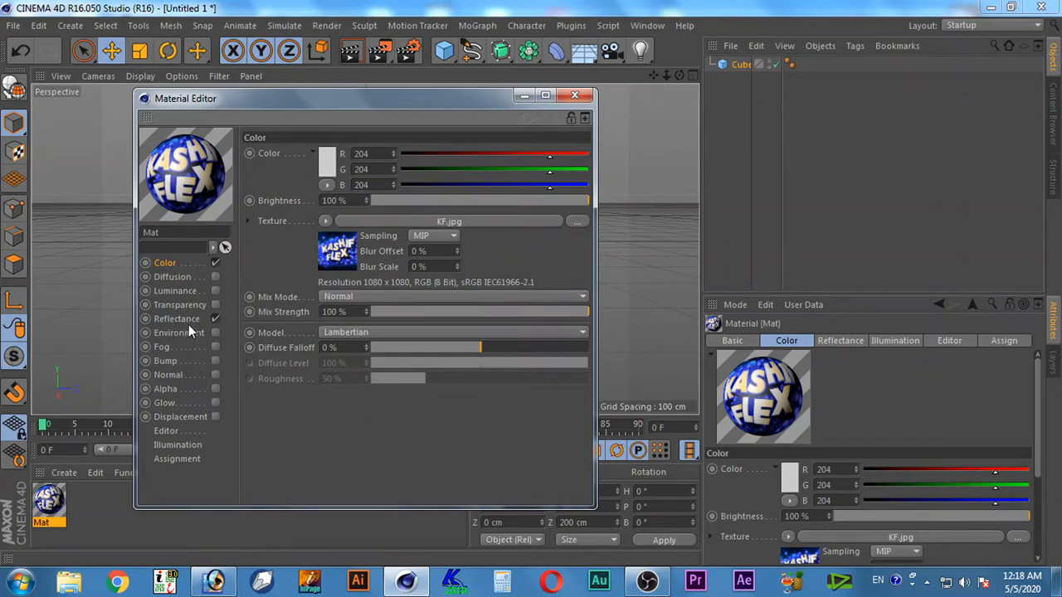
click(574, 94)
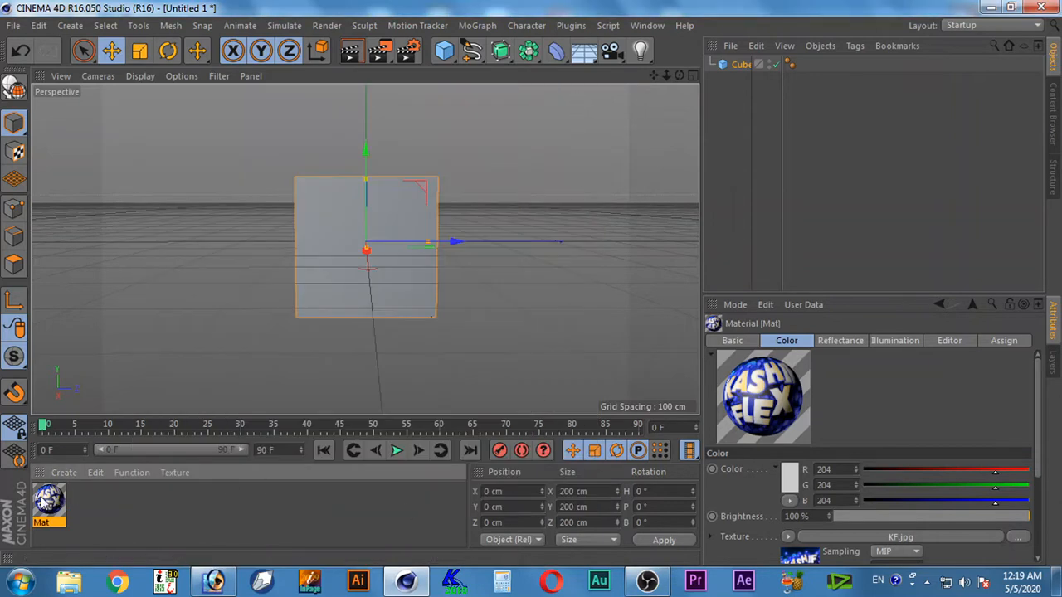
drag(48, 501, 744, 67)
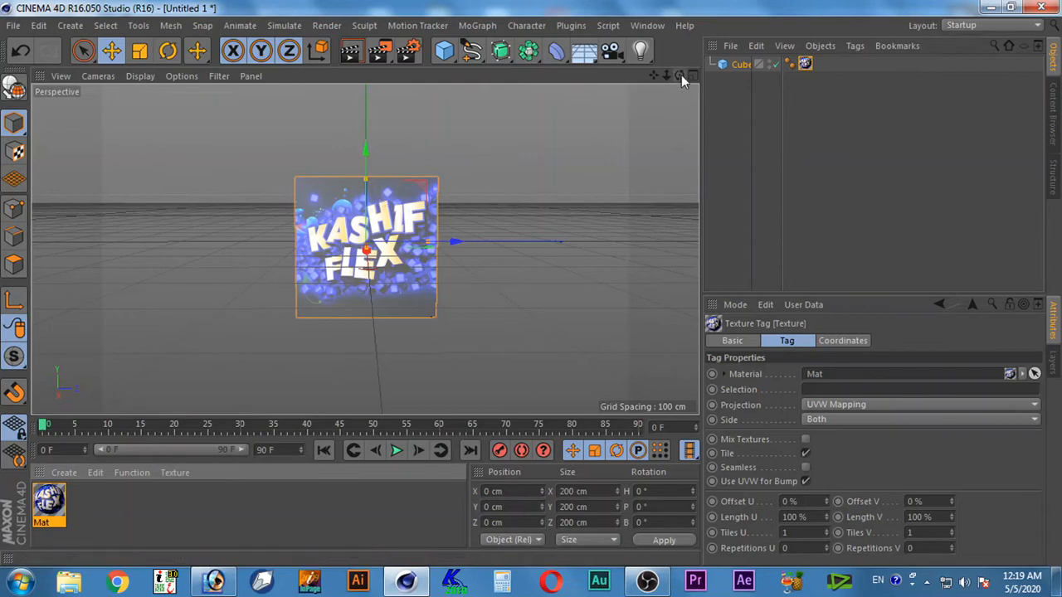
Turn off the Reflectance channel of the cube's material and close the Material Editor
drag(681, 75, 585, 97)
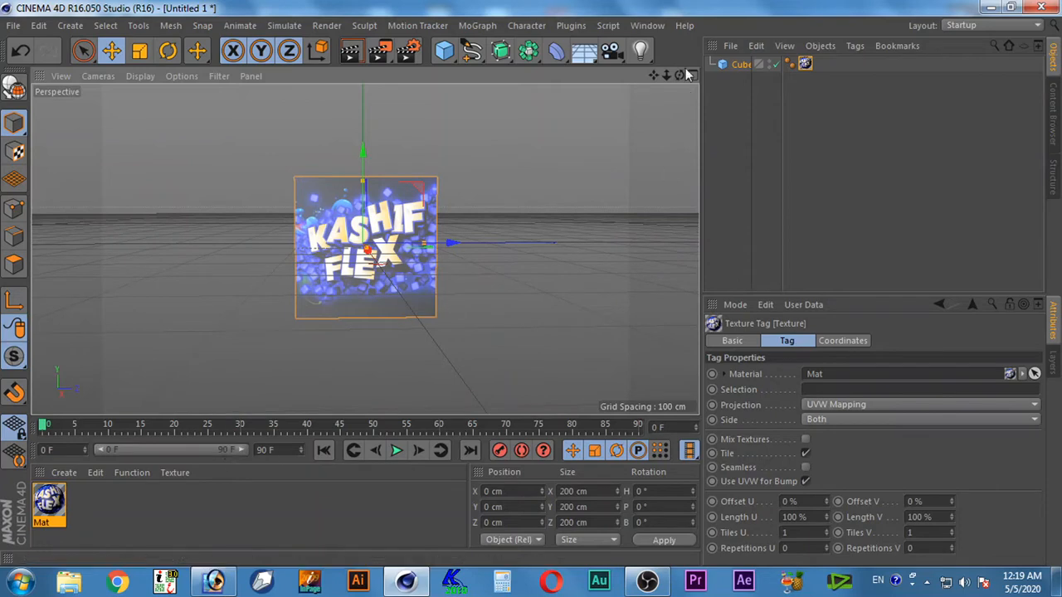
drag(665, 75, 692, 78)
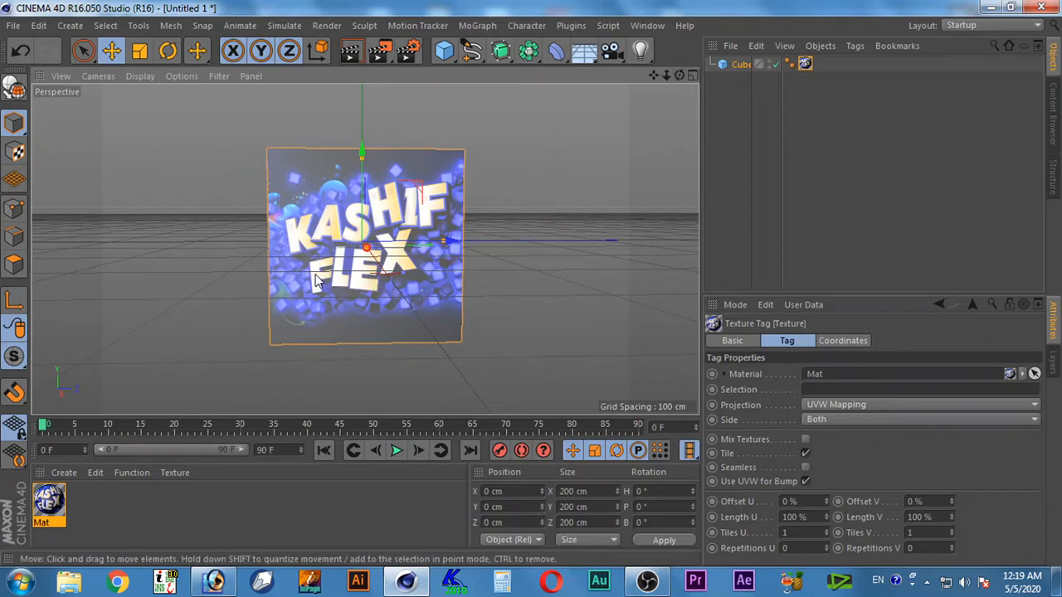
click(48, 507)
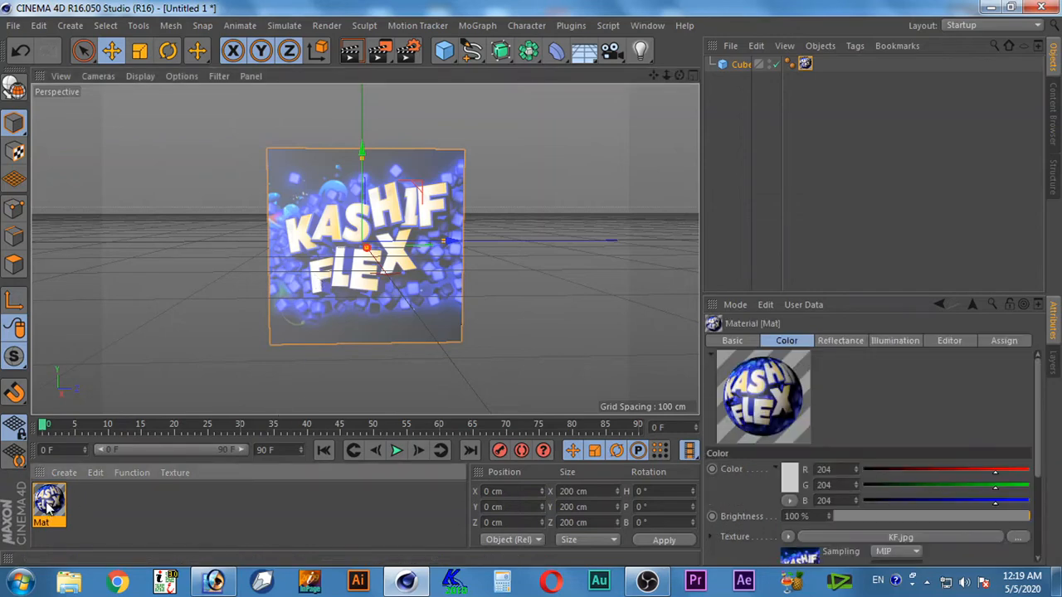
double_click(49, 507)
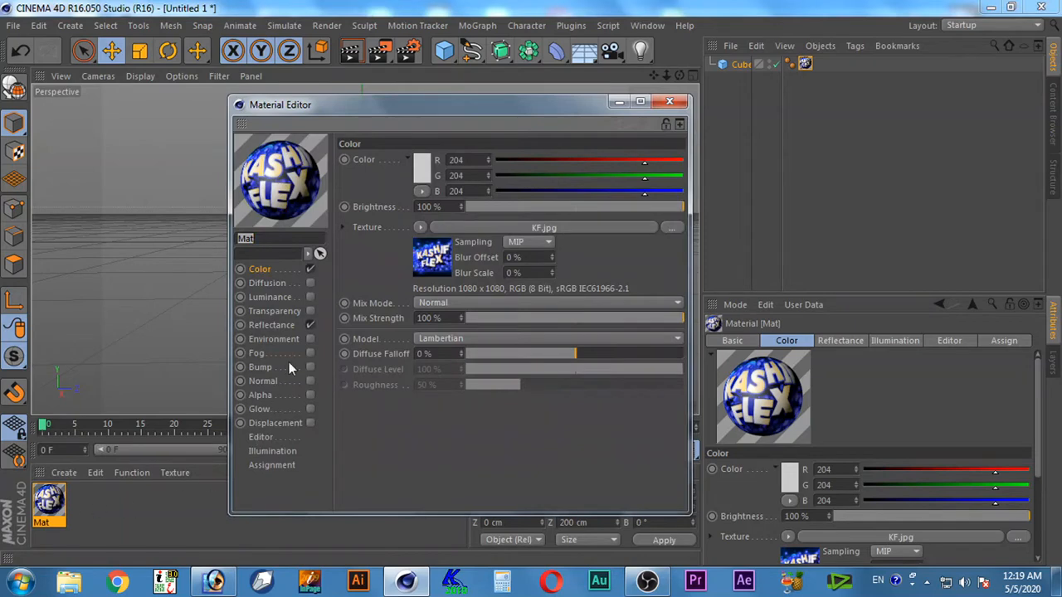
click(310, 325)
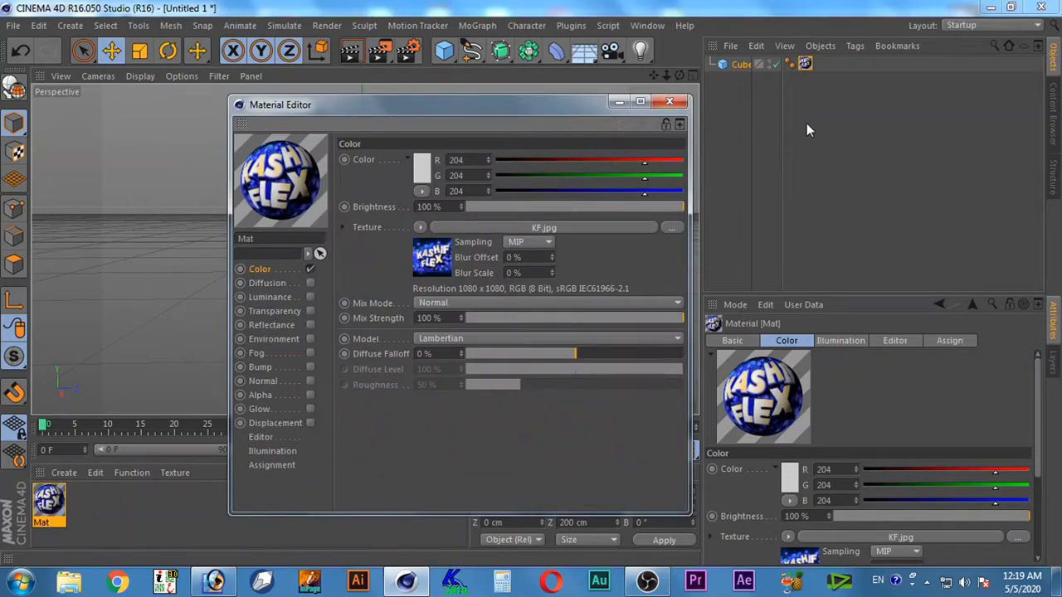
click(671, 102)
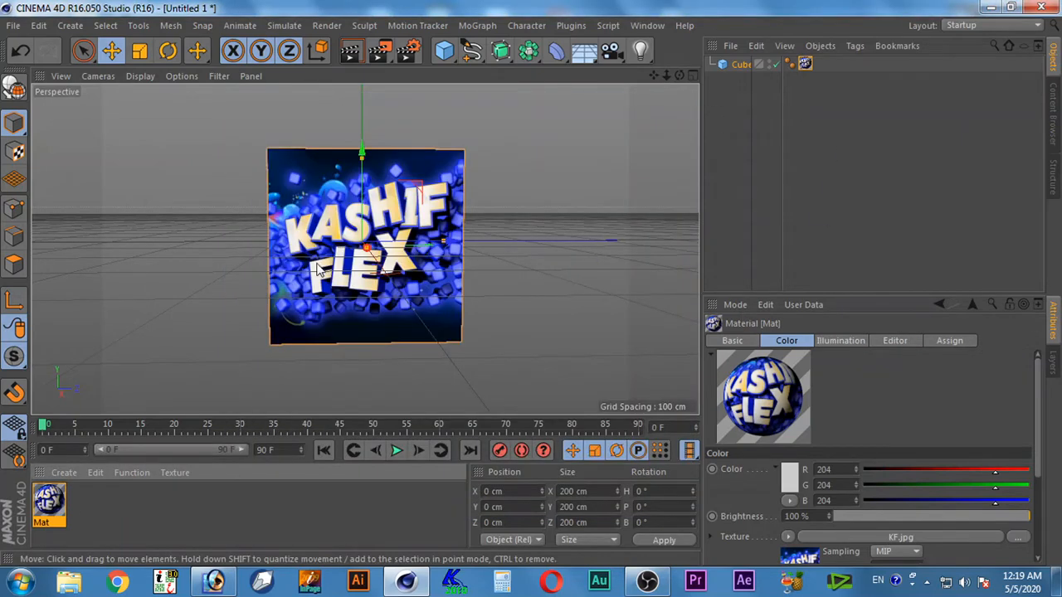
Switch the material's Reflectance channel on and off again to compare the cube's shading, with the Material Editor moved off the cube
double_click(49, 504)
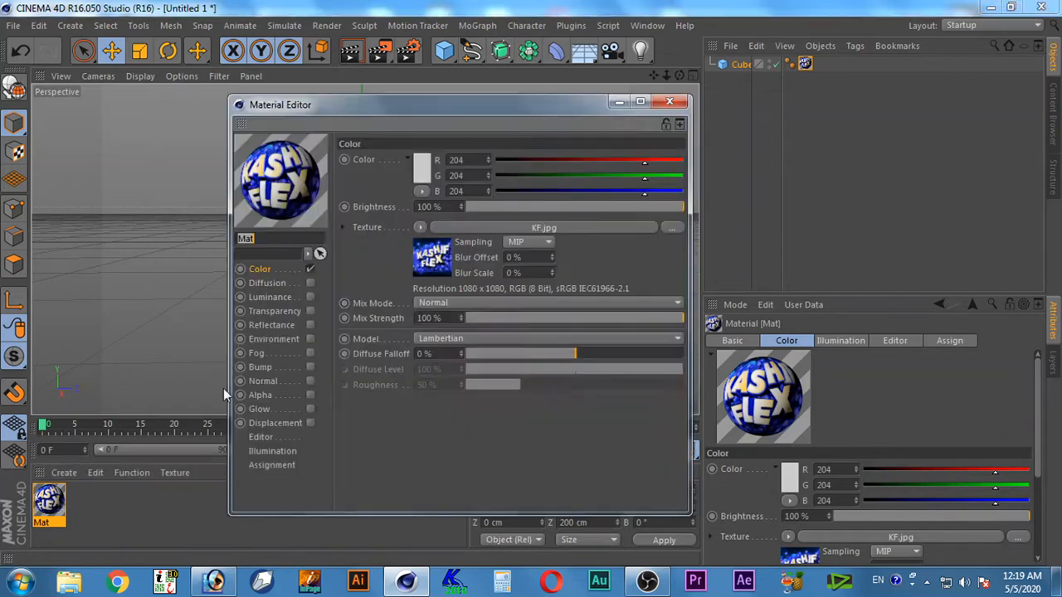
drag(407, 105, 633, 88)
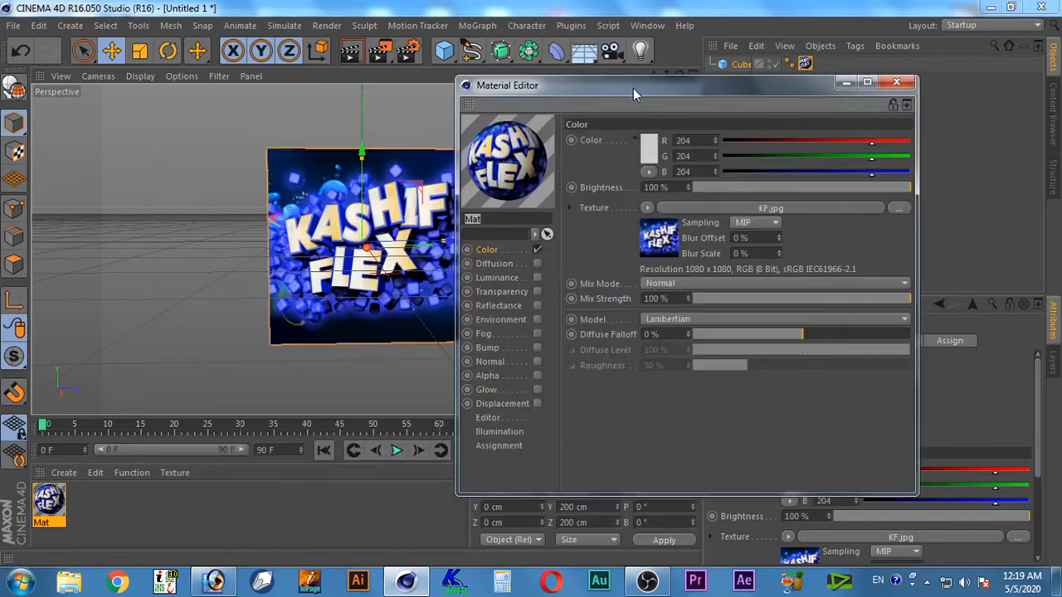
click(538, 306)
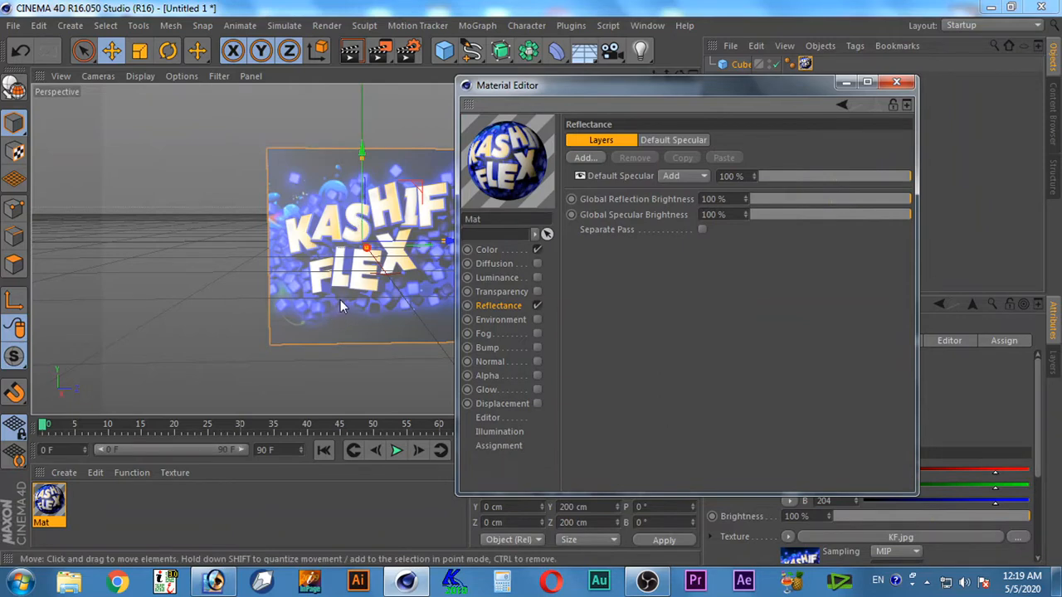
click(538, 305)
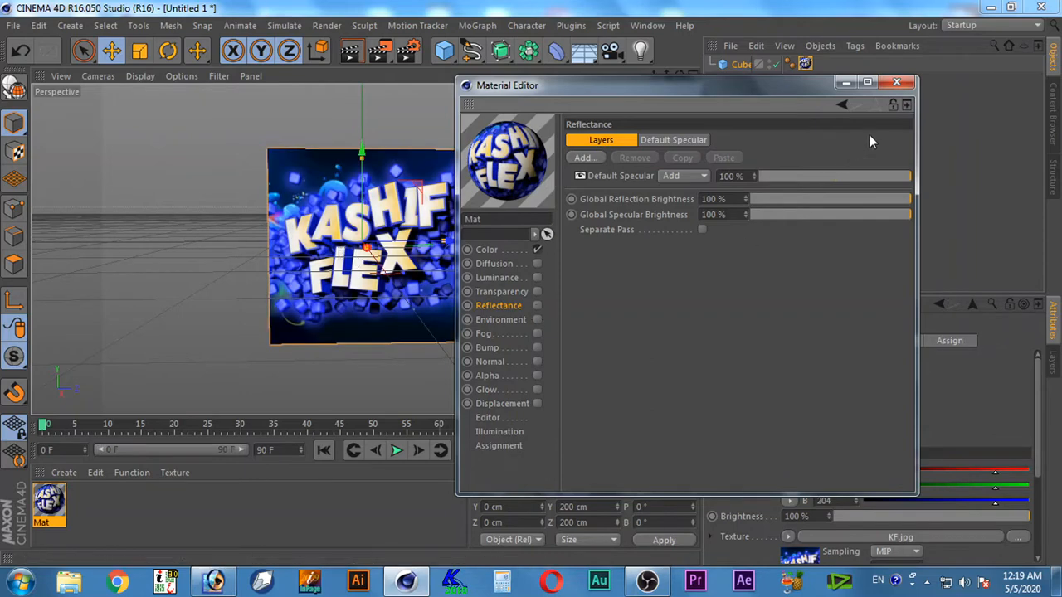
click(908, 85)
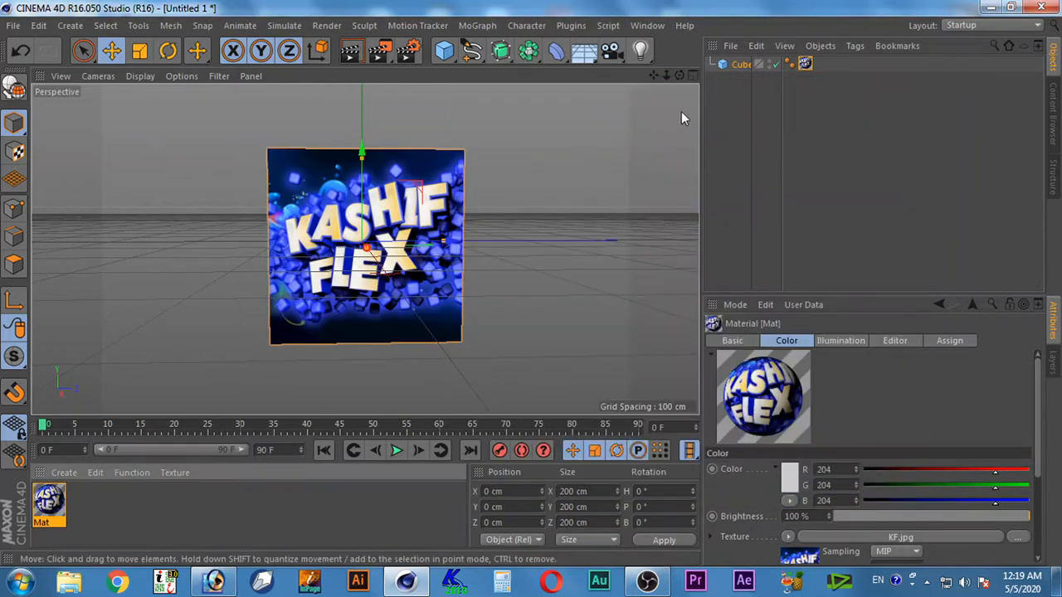
Select the cube and display its coordinate properties
drag(679, 75, 678, 75)
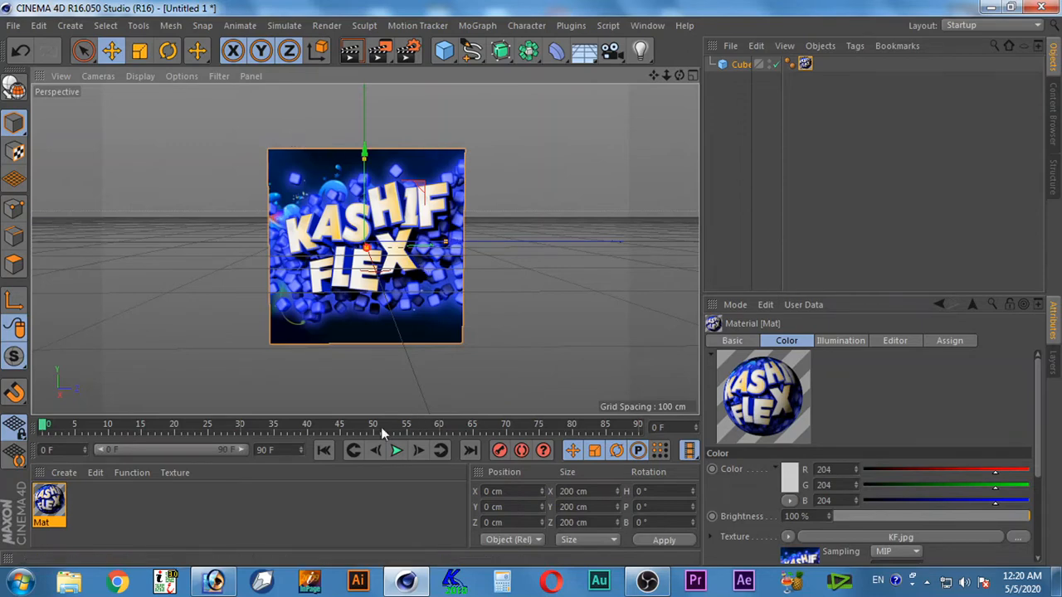
click(741, 64)
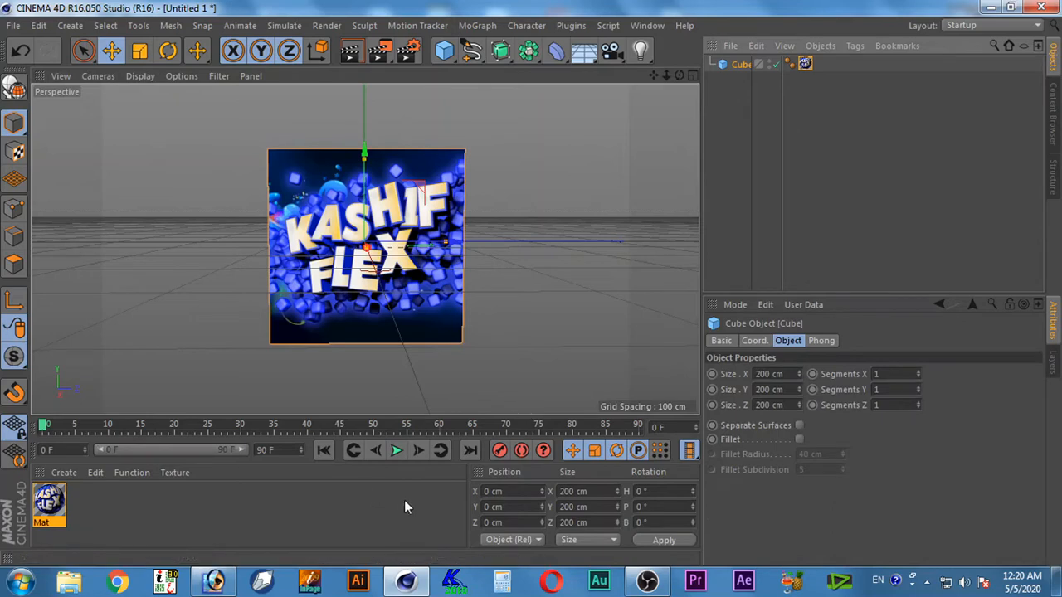
click(757, 342)
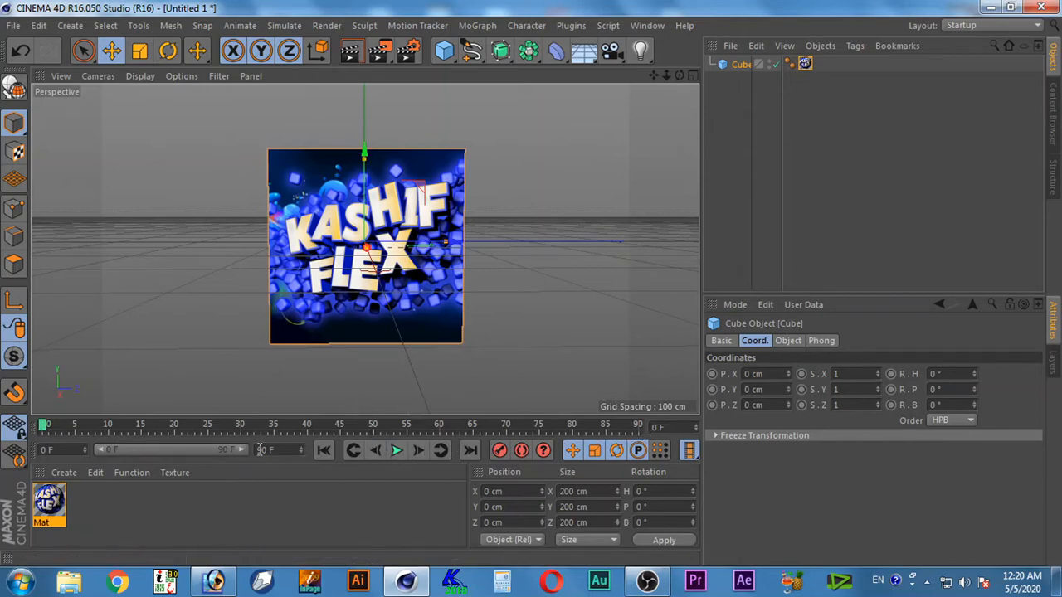
Set the animation's end to frame 180 and extend the timeline's preview range to 180 frames
drag(285, 450, 191, 455)
text(180)
key(Return)
drag(179, 449, 273, 450)
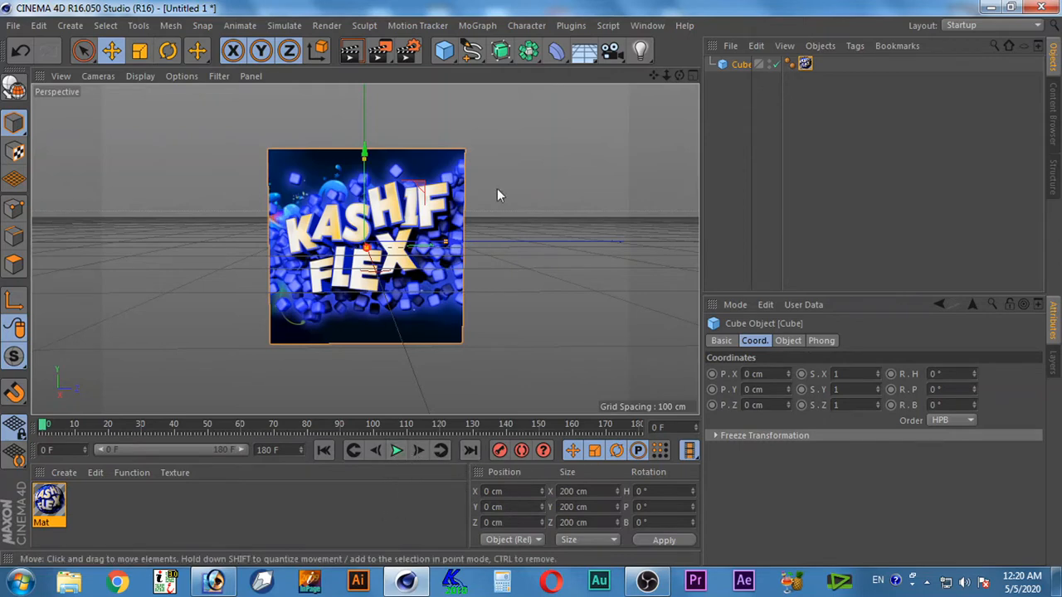
Enable Autokeying and record a position, scale and rotation keyframe for the cube at frame 0
click(522, 451)
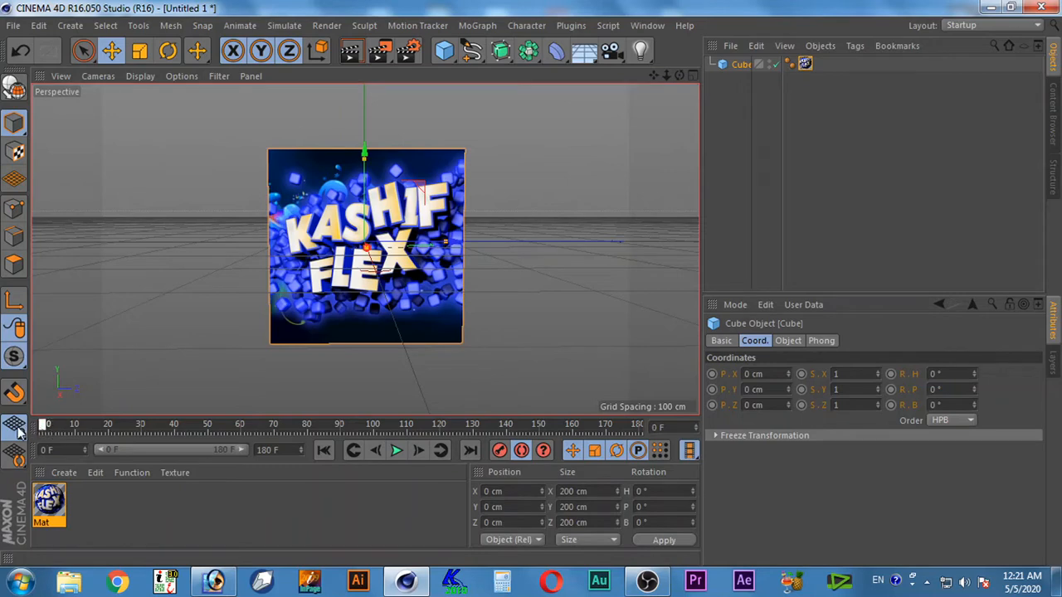
click(15, 427)
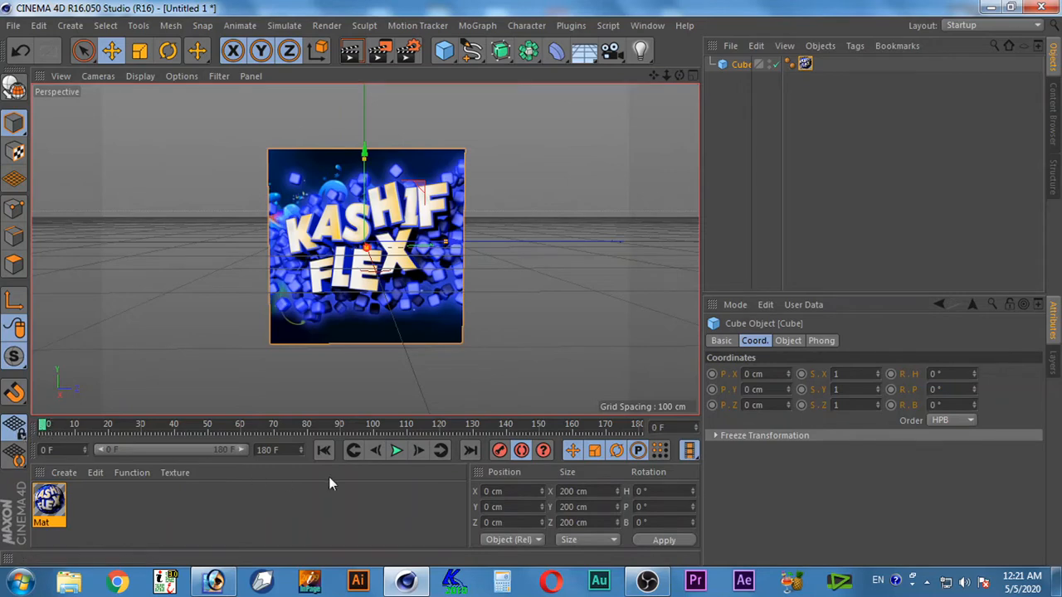
click(499, 453)
Keyframe the cube's heading rotation (R.H) at 360° on frame 160
drag(42, 427, 65, 427)
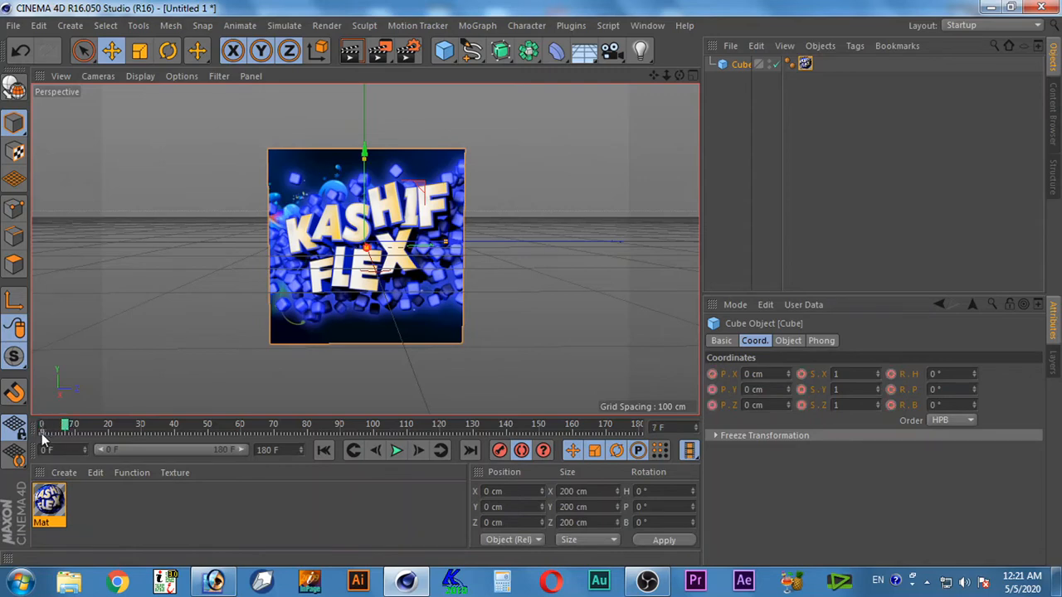
drag(66, 427, 43, 427)
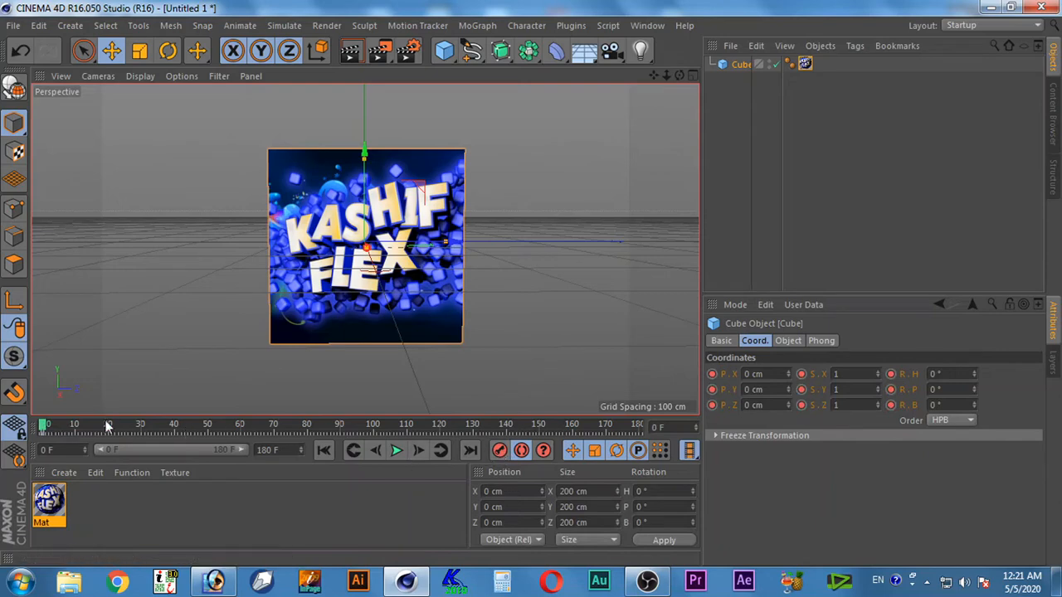
drag(44, 429, 574, 452)
click(941, 375)
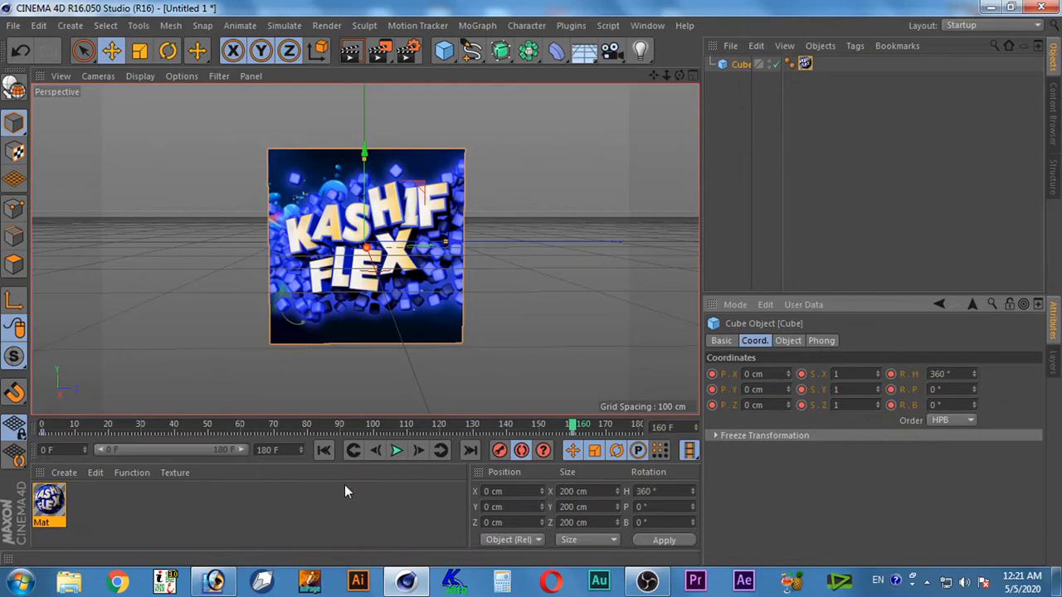
Play the cube's rotation from the first frame, stop it, and return to the keyframe at frame 0
click(330, 454)
click(397, 455)
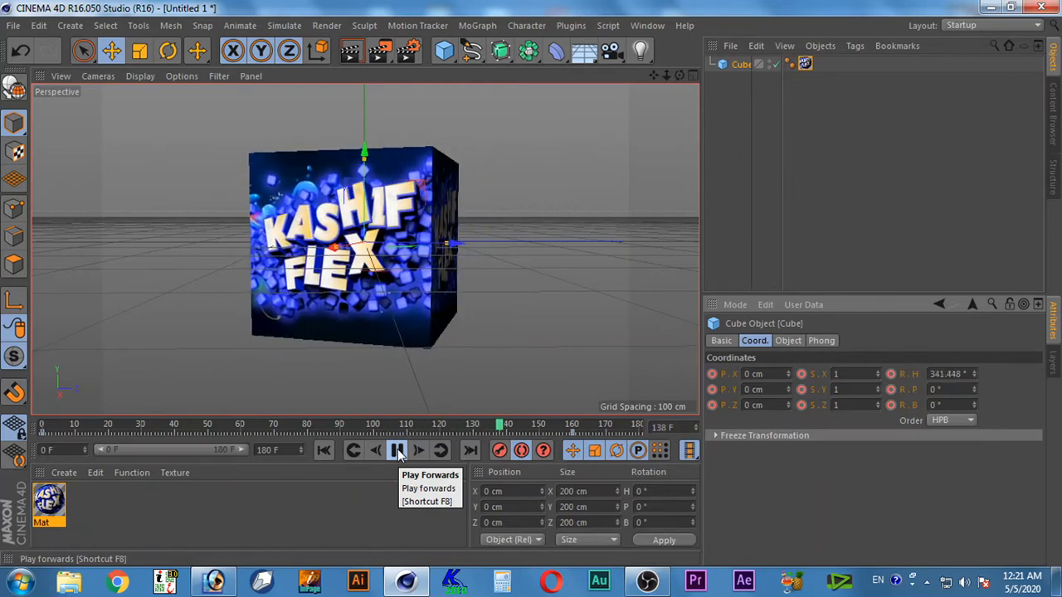
click(398, 451)
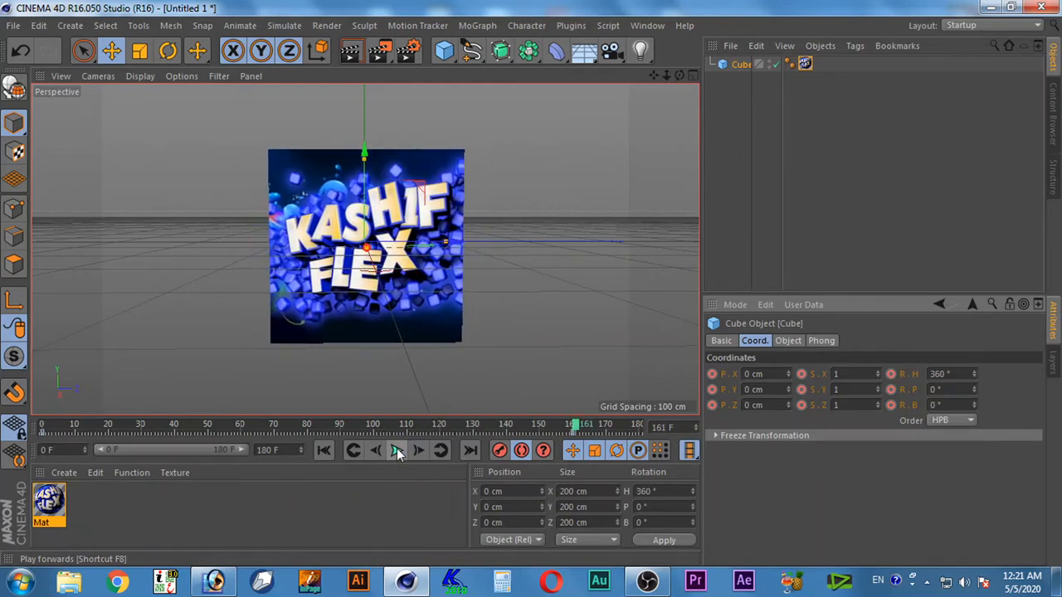
click(354, 451)
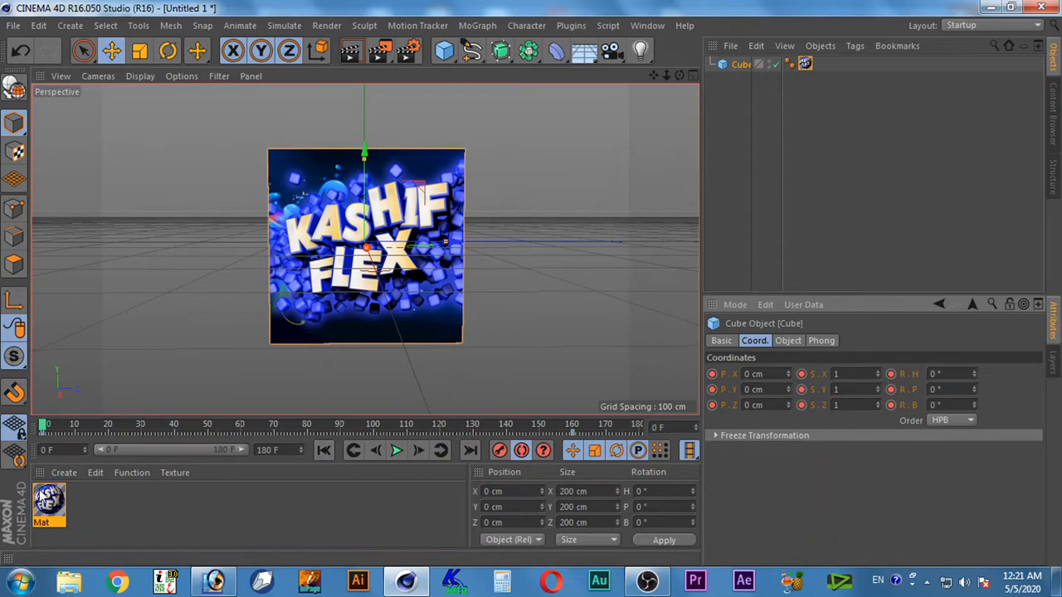
Turn on the Reflectance channel in the cube's material and close the Material Editor
double_click(49, 501)
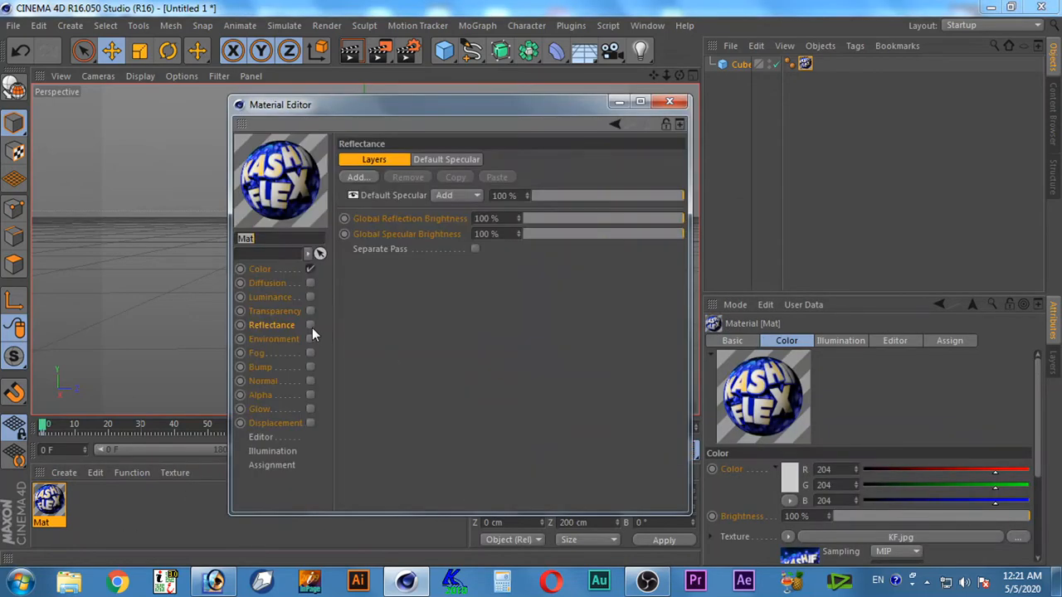
click(310, 325)
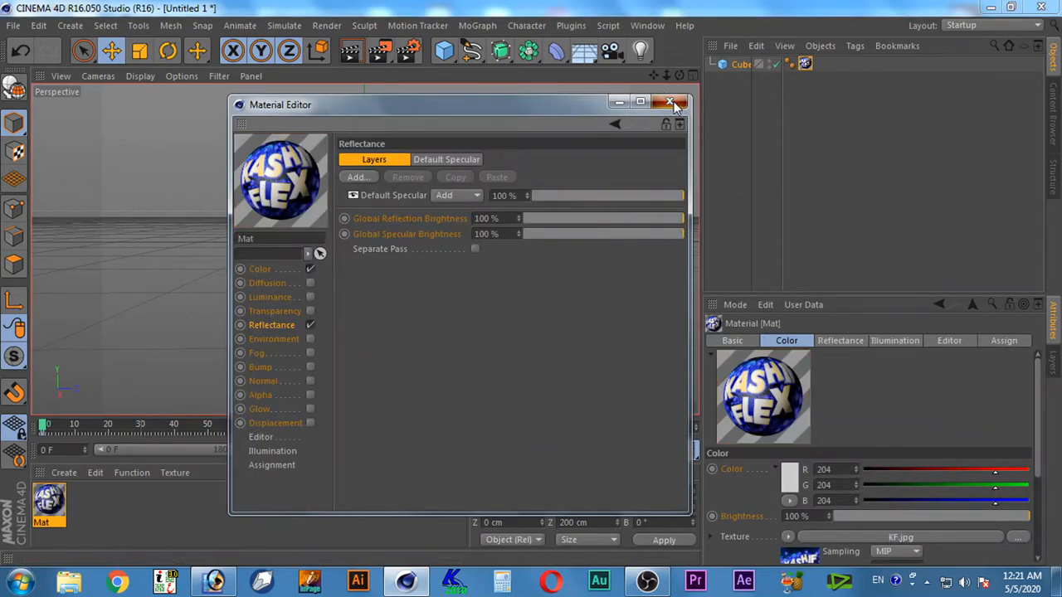
click(670, 101)
Preview the rotating cube with reflectance enabled, and return the animation to its start
click(396, 450)
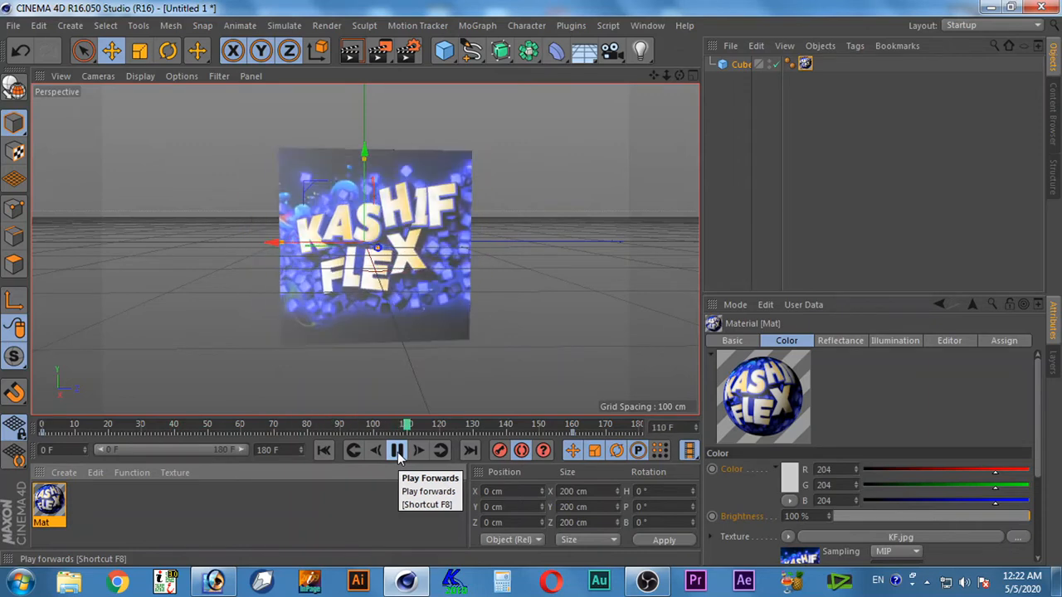
click(396, 450)
click(397, 450)
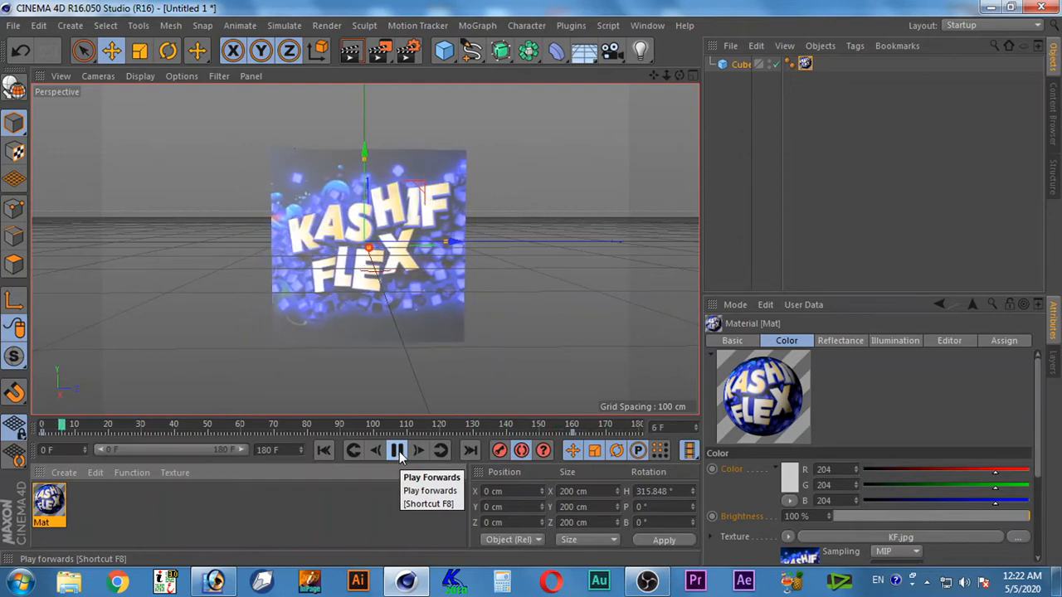
click(398, 451)
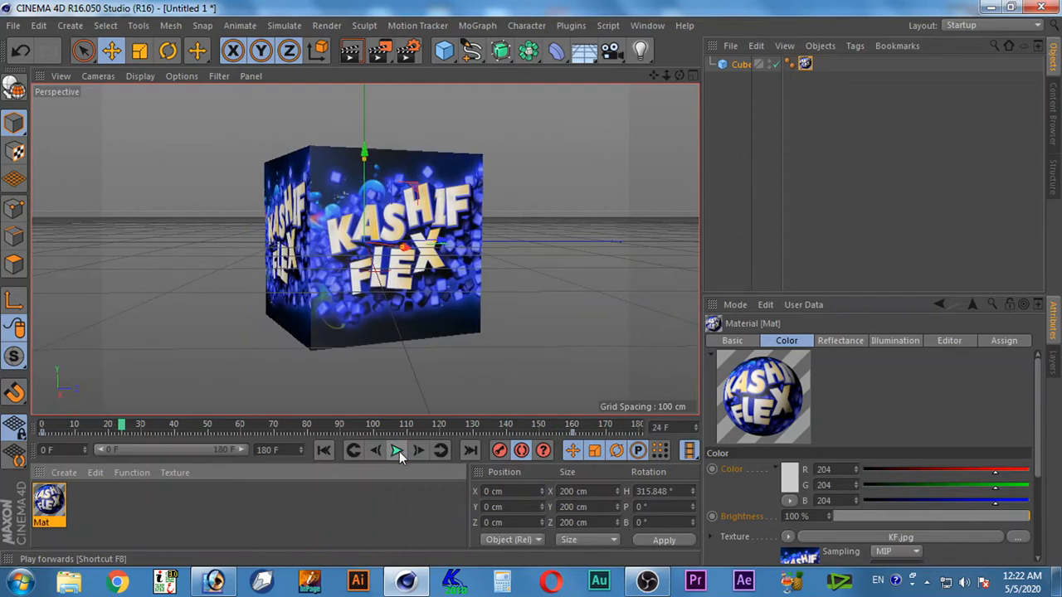
click(323, 451)
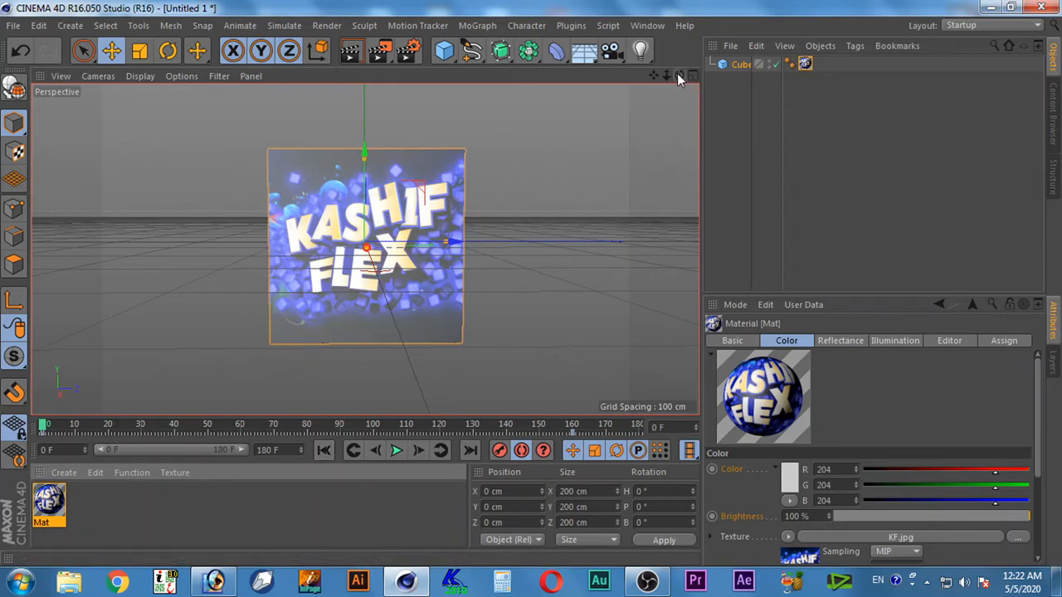
Orbit the perspective view to a slightly low angle showing two cube faces, preview the rotation, and return to frame 0
drag(678, 75, 738, 67)
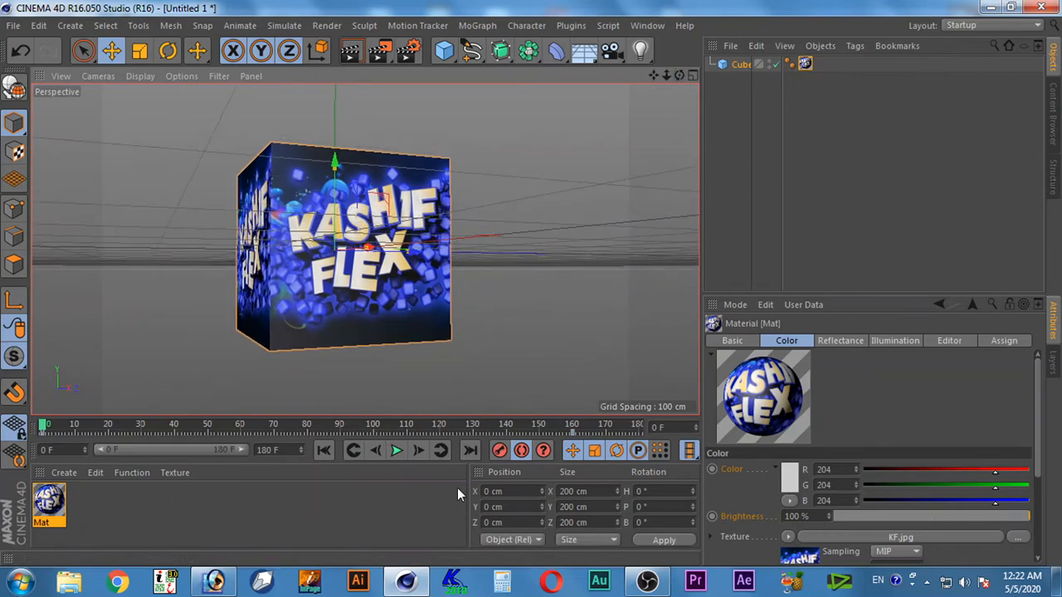
click(394, 453)
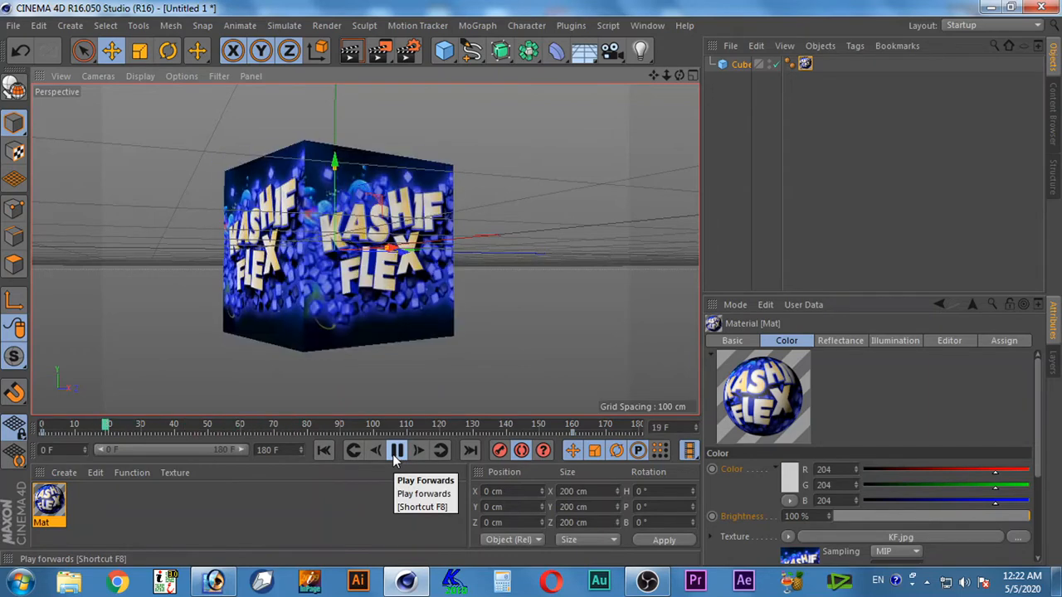
click(396, 458)
click(322, 451)
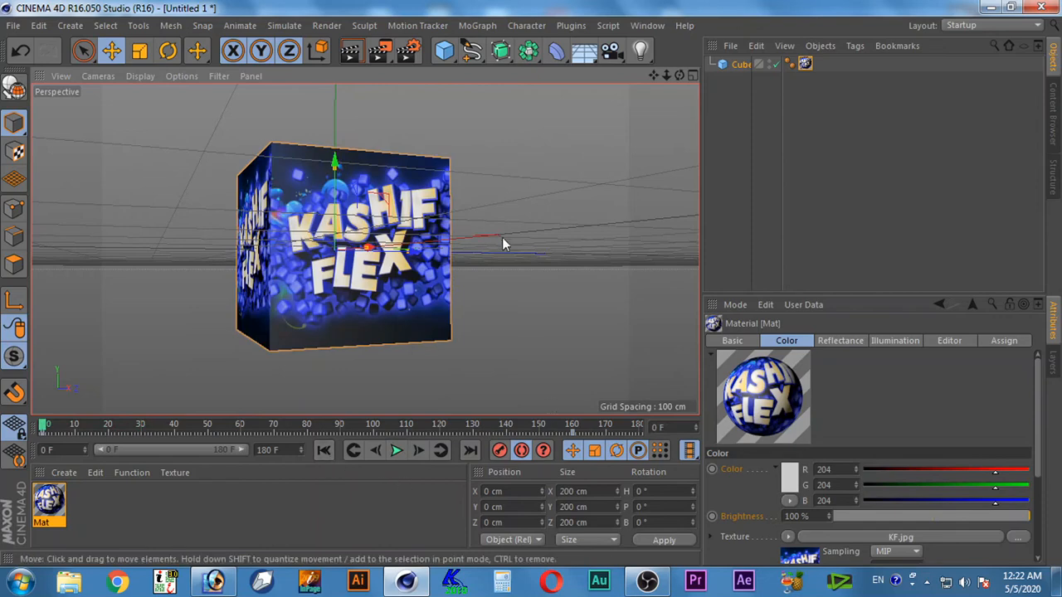
Open the render settings and set the output frame range to end at frame 180
click(410, 53)
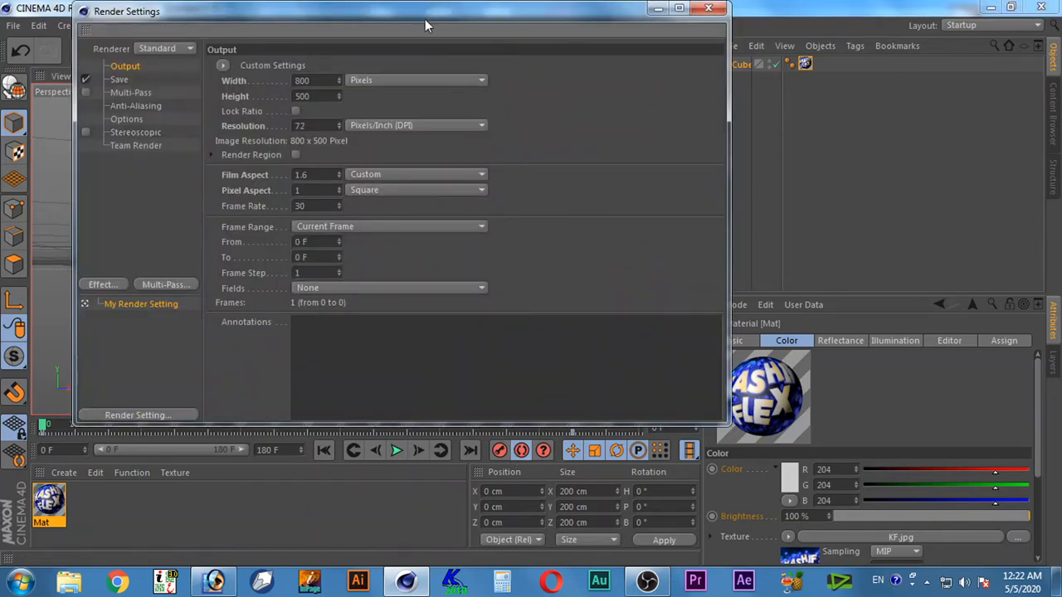
drag(420, 12, 423, 12)
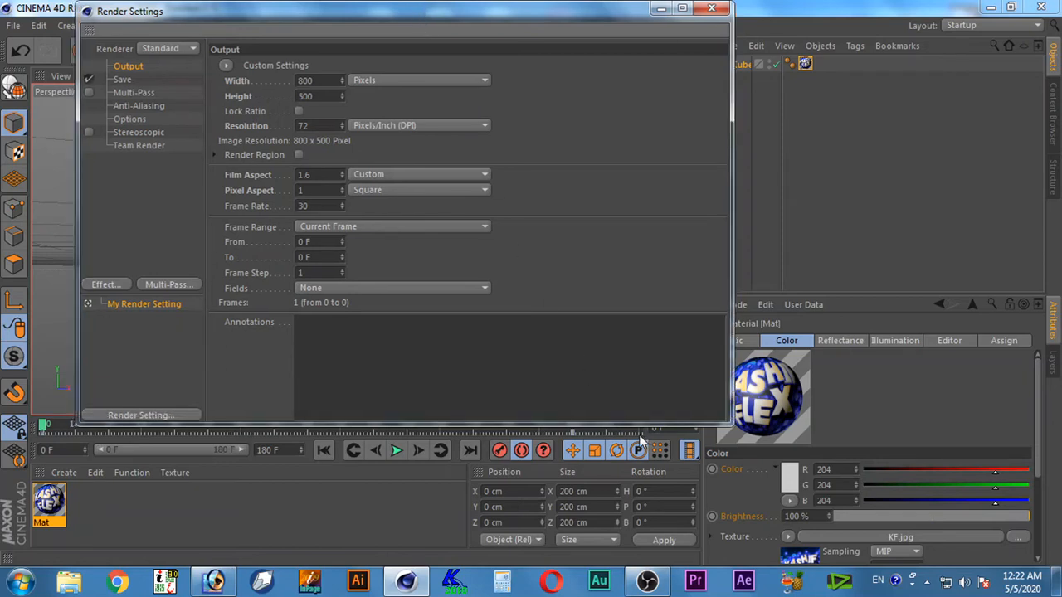
drag(635, 422, 635, 407)
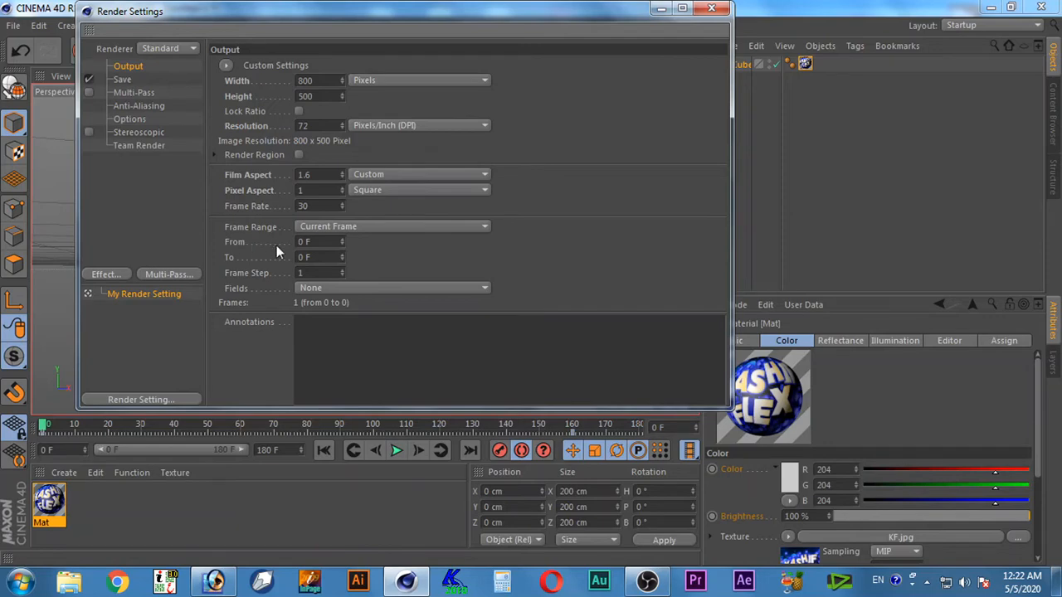
double_click(304, 258)
text(180)
key(Return)
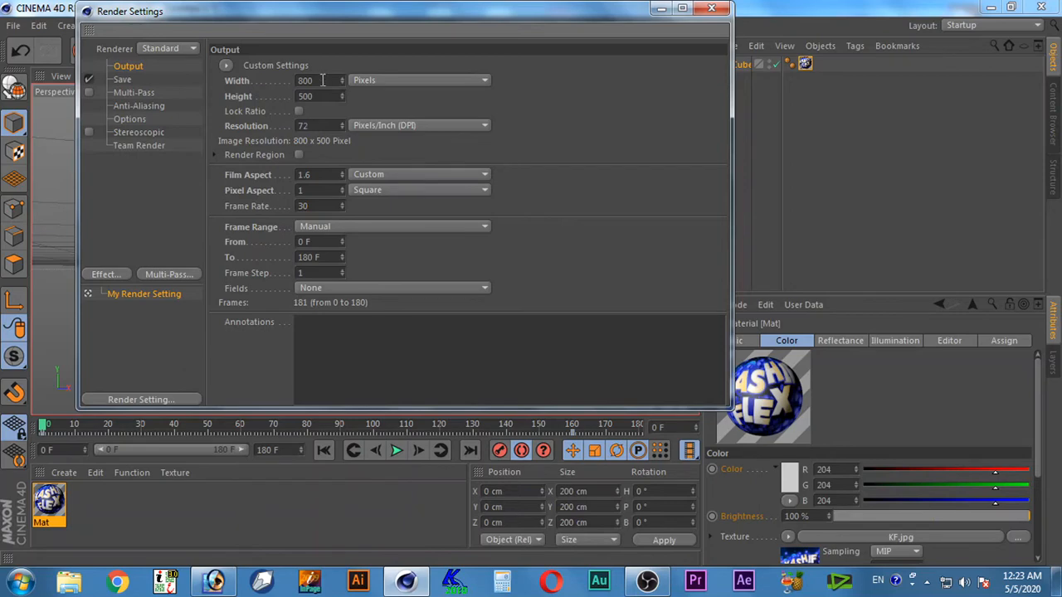
Set the render's save format to AVI Movie and enable the alpha channel
drag(340, 24, 383, 224)
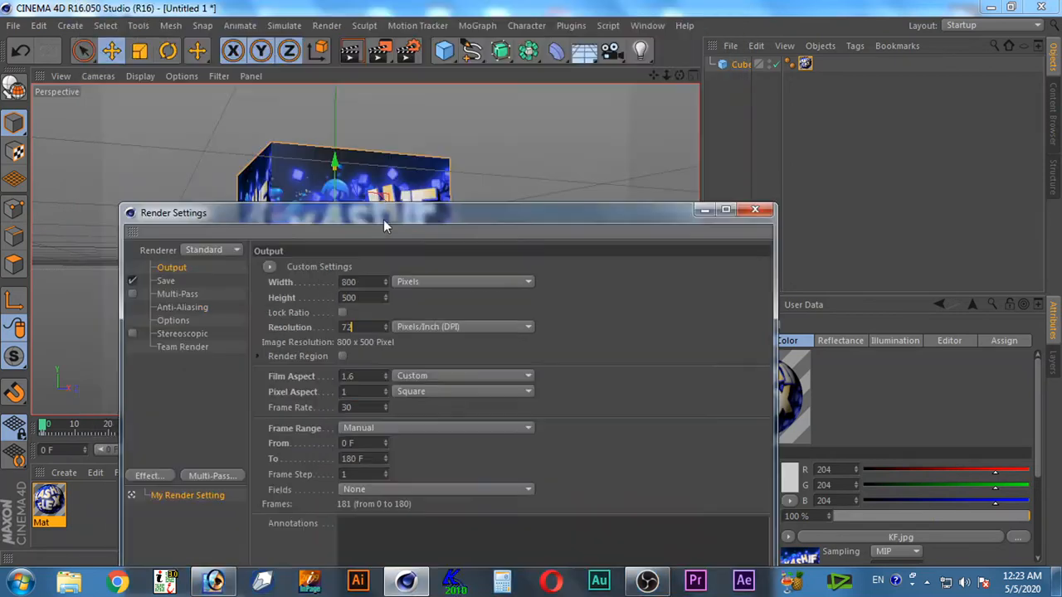
drag(463, 127, 434, 78)
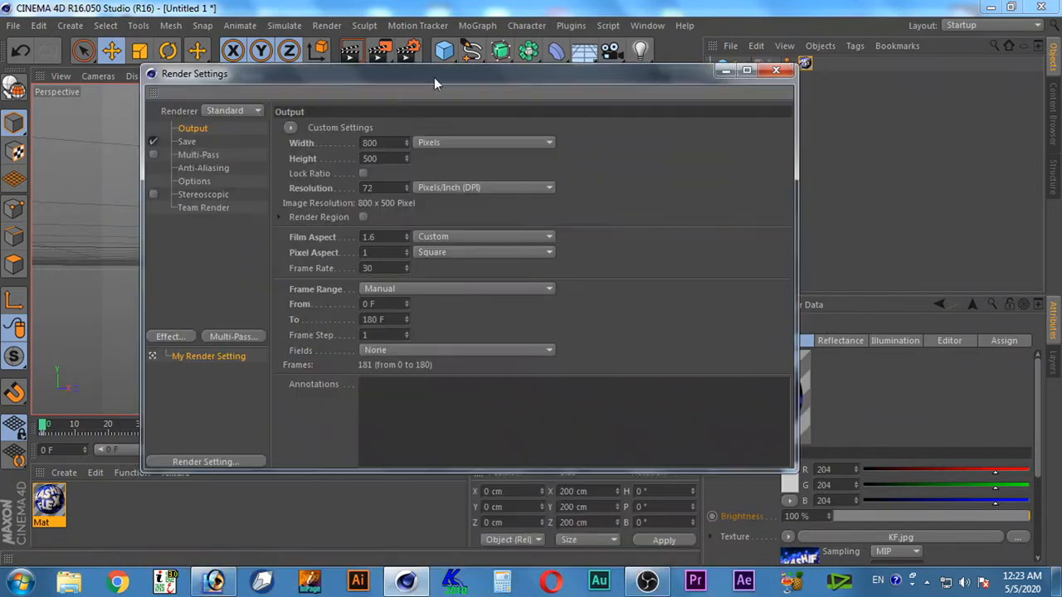
click(187, 142)
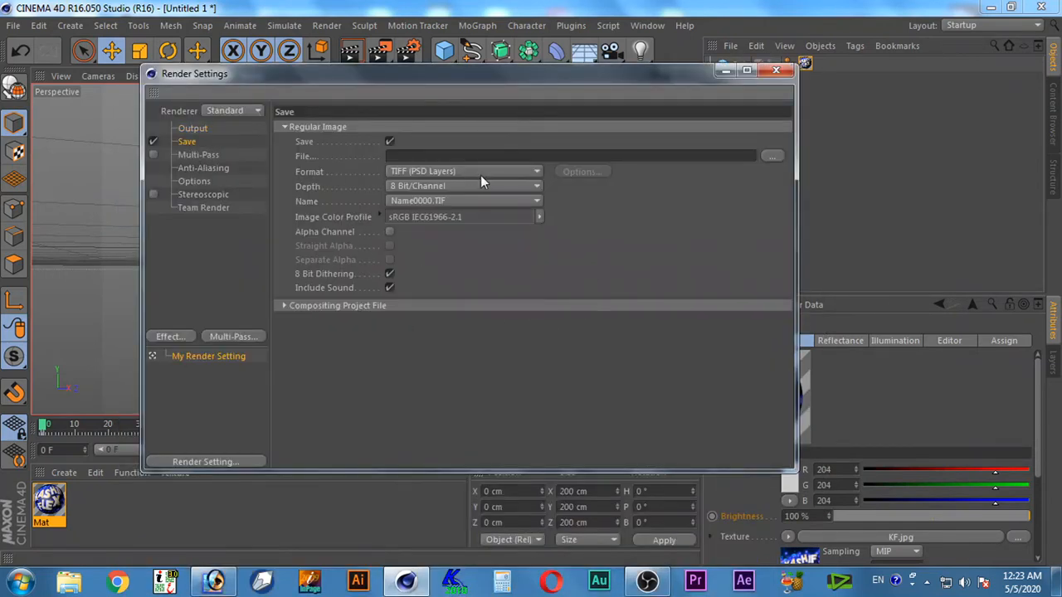
click(454, 174)
click(430, 510)
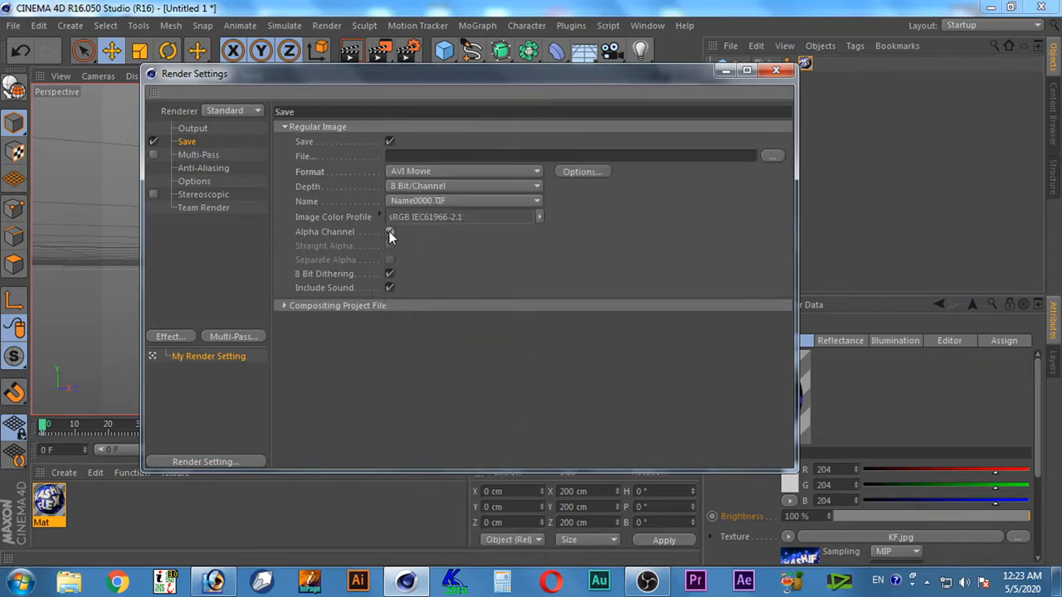
click(389, 232)
Set the render's output file to "kashif flex" on the Desktop
click(774, 157)
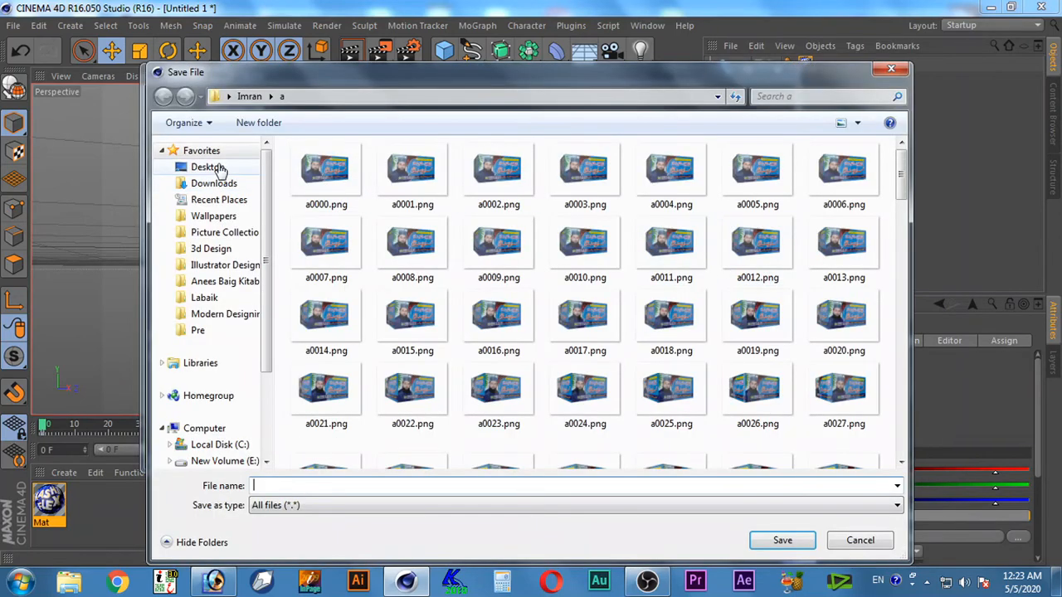
click(208, 166)
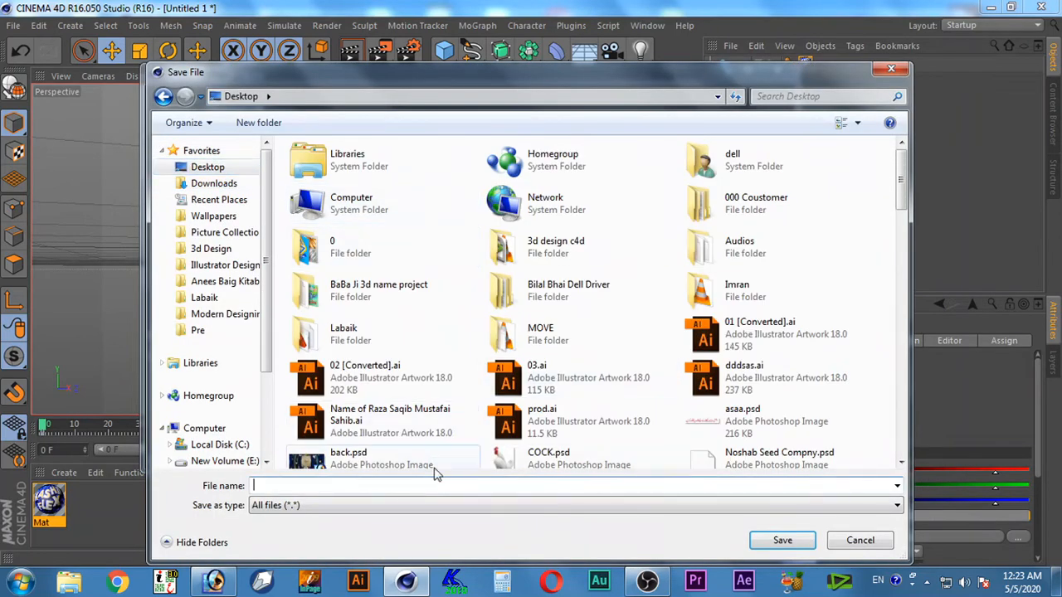
text(kashif flex)
click(770, 542)
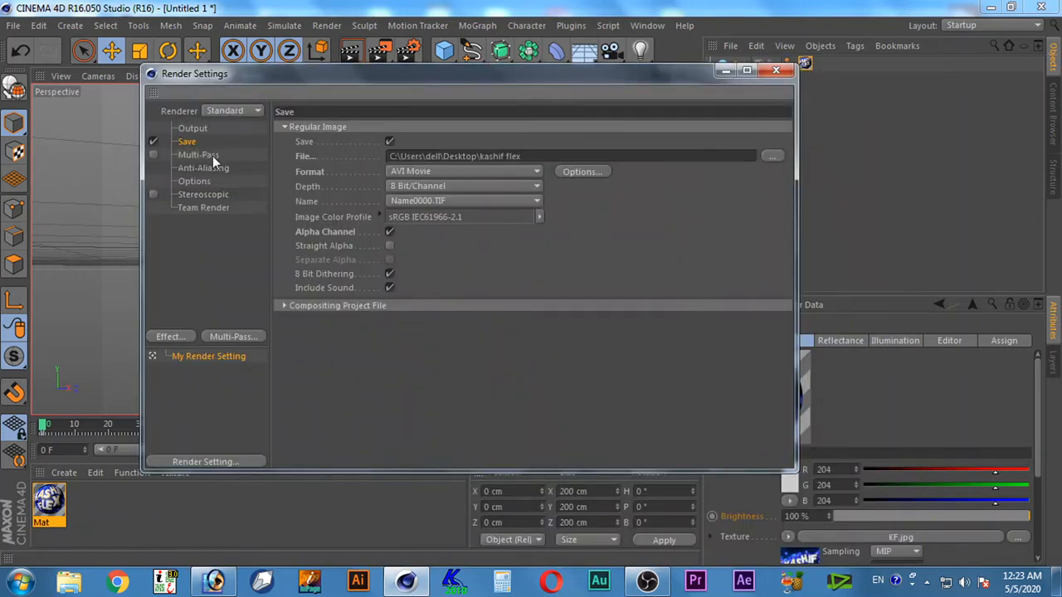
Check the output settings, close the render settings and render the animation to the Picture Viewer
click(193, 128)
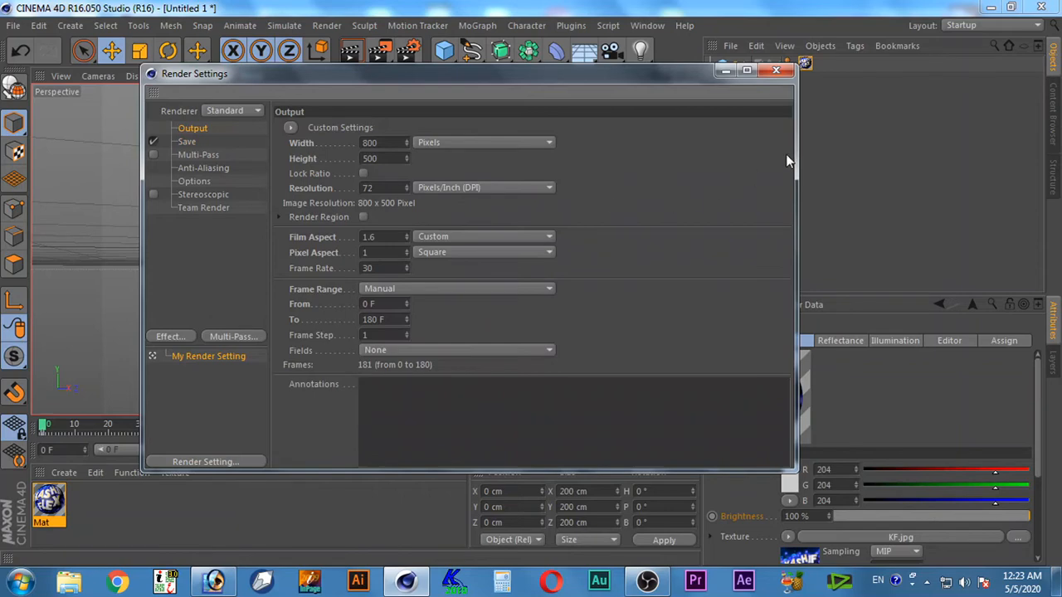
click(776, 71)
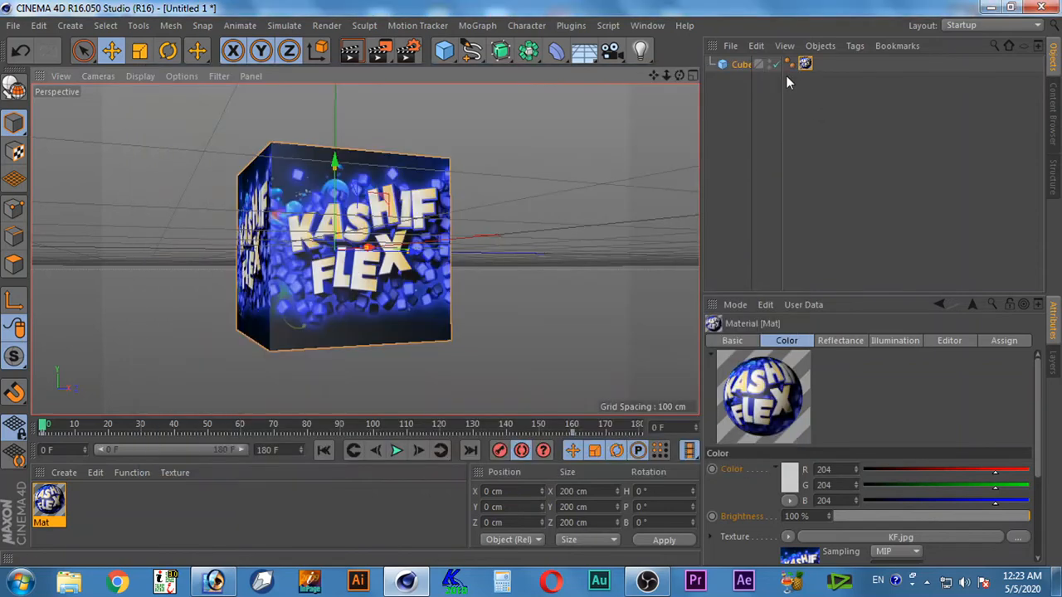
click(384, 53)
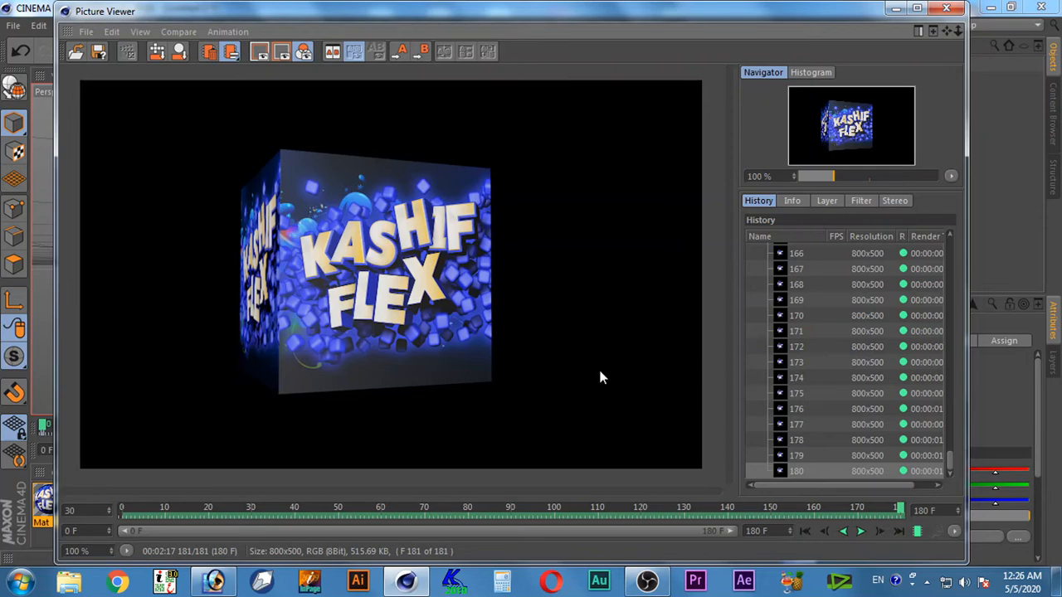
Play the rendered animation from its first frame and close the Picture Viewer
click(802, 532)
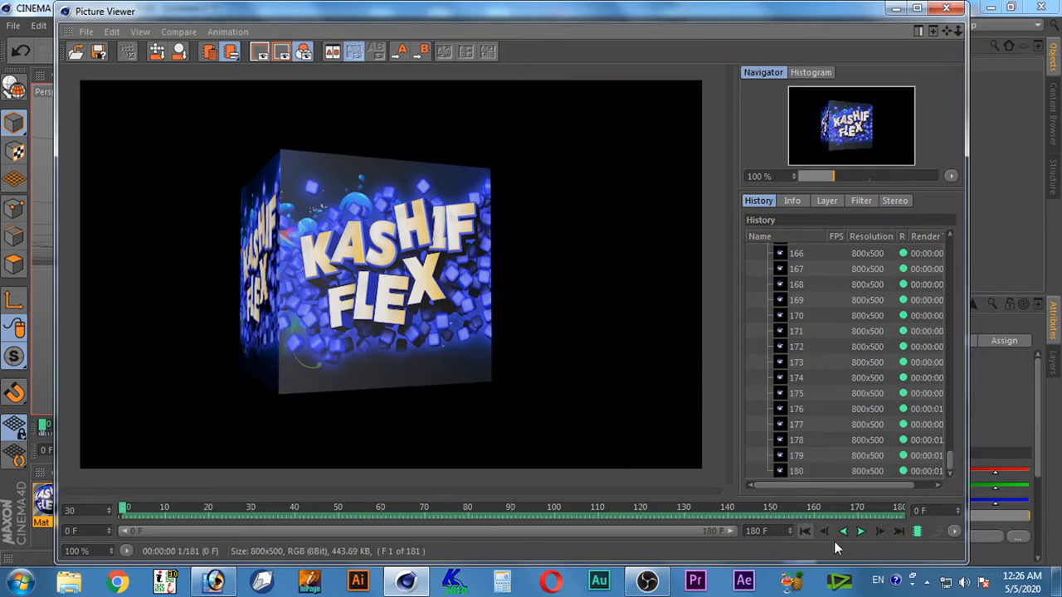
click(861, 531)
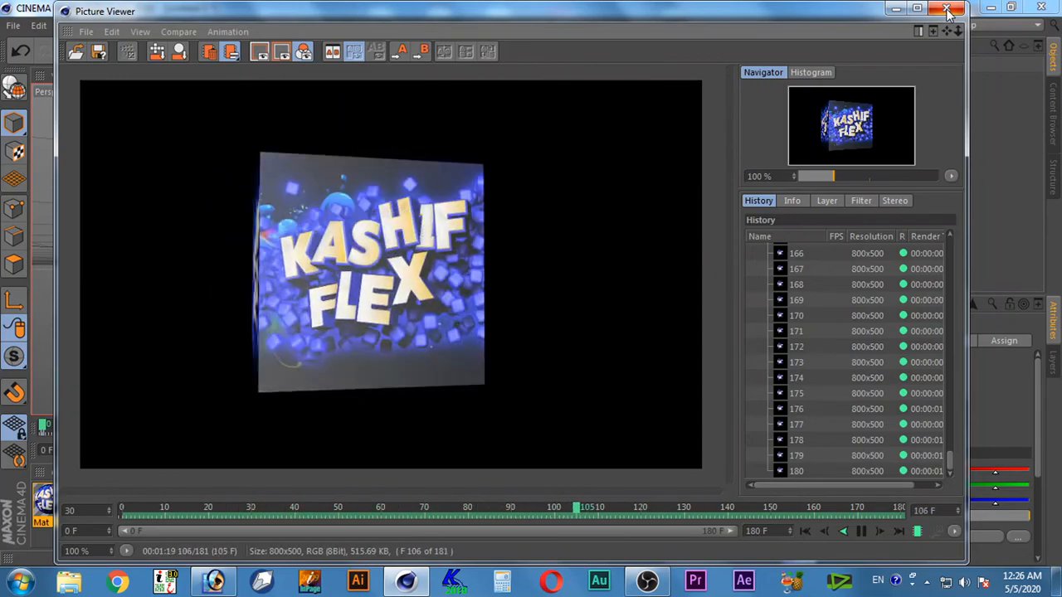
click(949, 10)
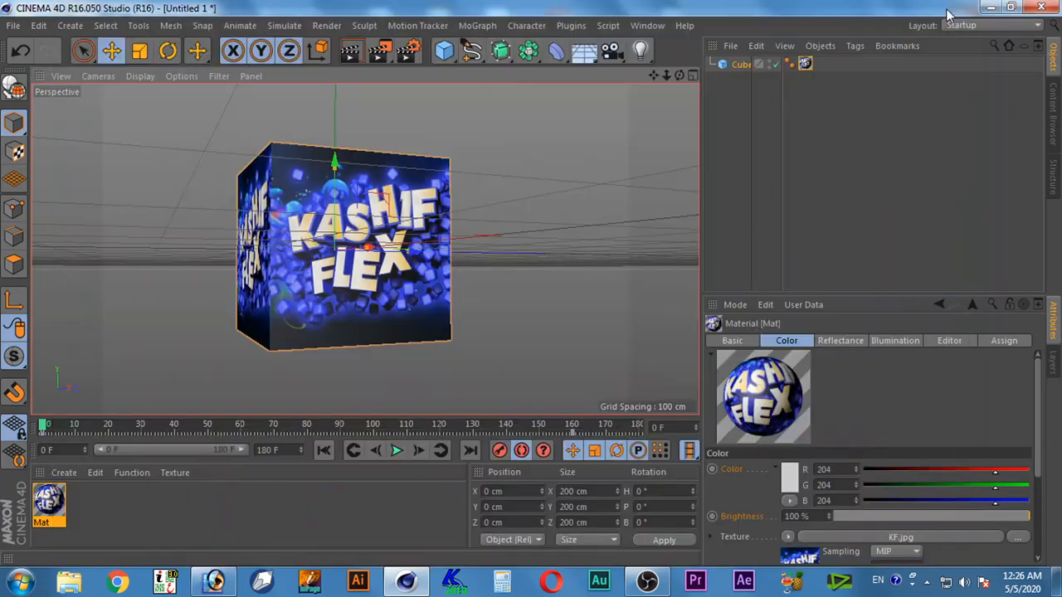